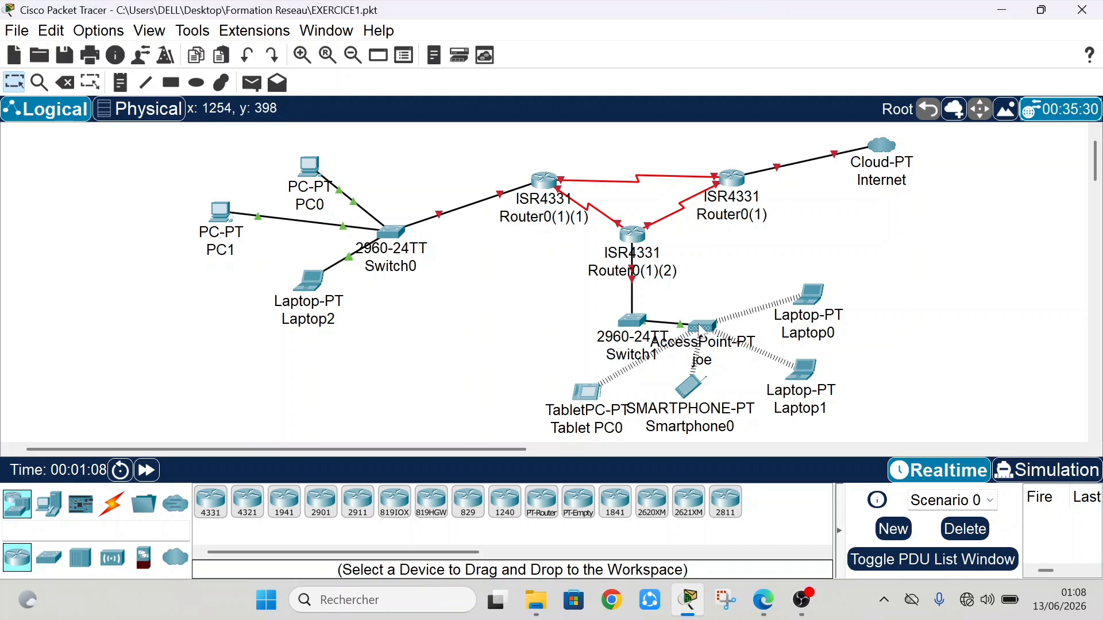
# Step: Nudge the joe access point slightly, save the current network and start a new blank one
pyautogui.moveTo(702, 326); pyautogui.dragTo(710, 326)
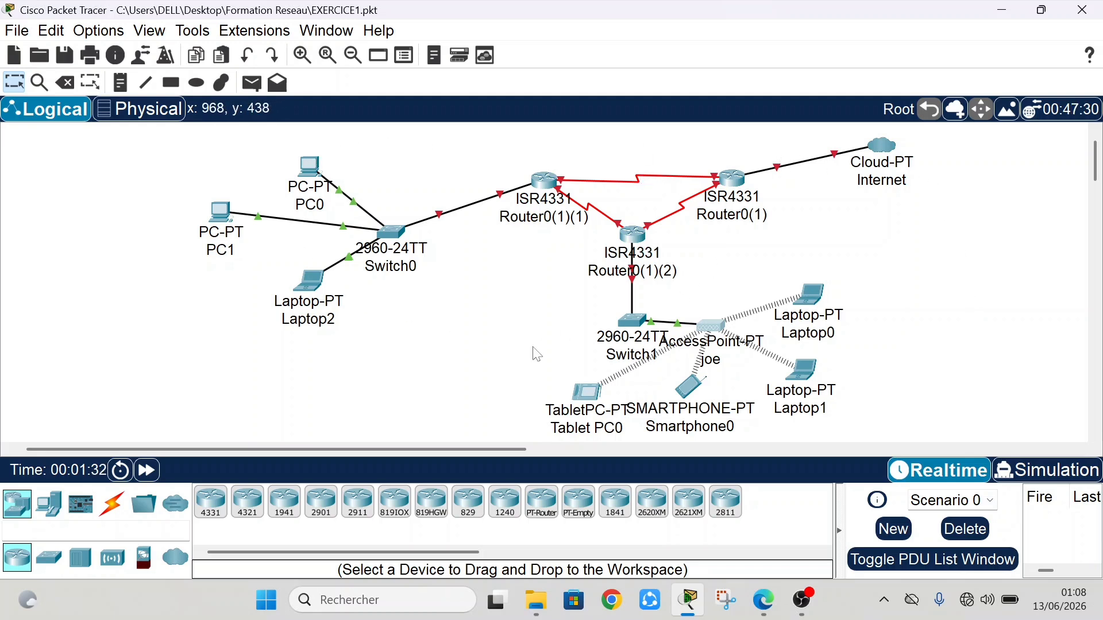
pyautogui.hotkey('ctrl', 'n')
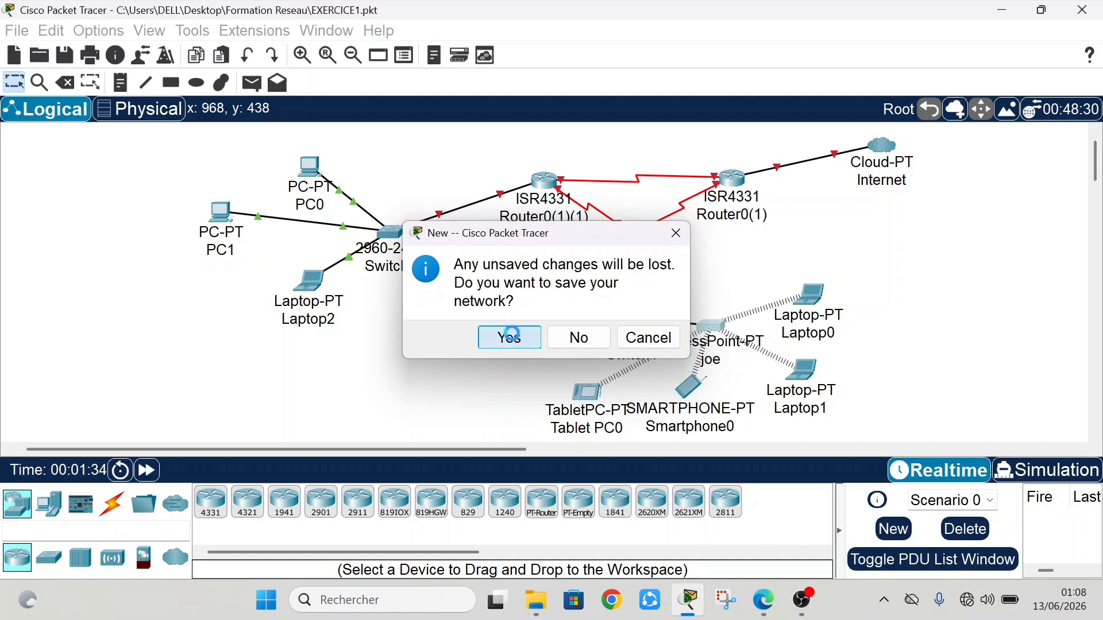
pyautogui.click(508, 343)
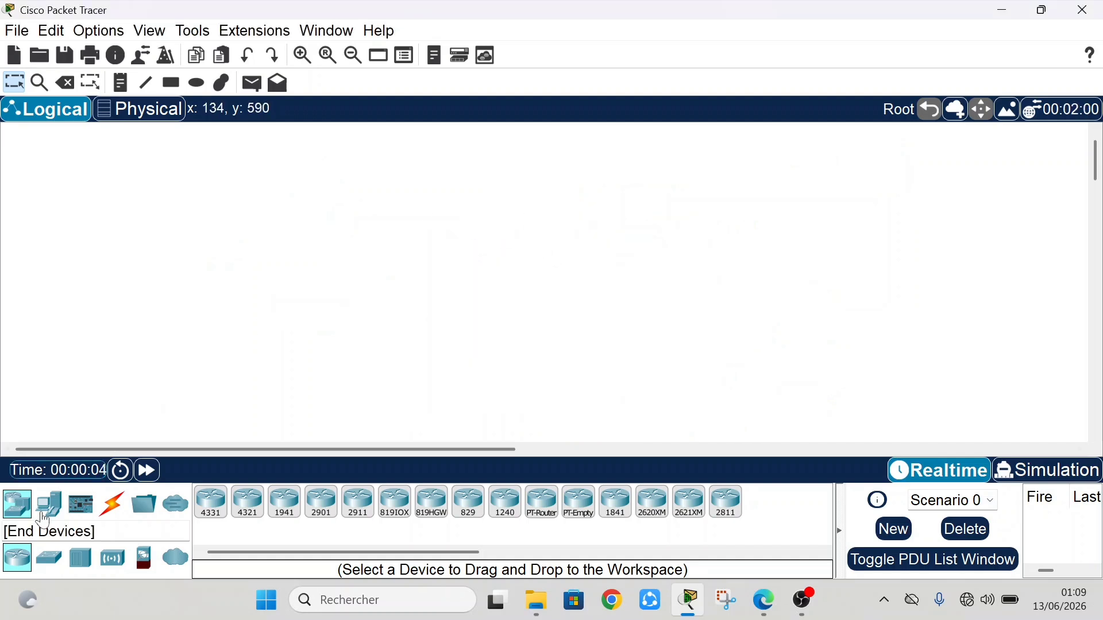
# Step: Place two PCs and a laptop as a small group on the workspace, shifting PC1 slightly upward
pyautogui.click(57, 490)
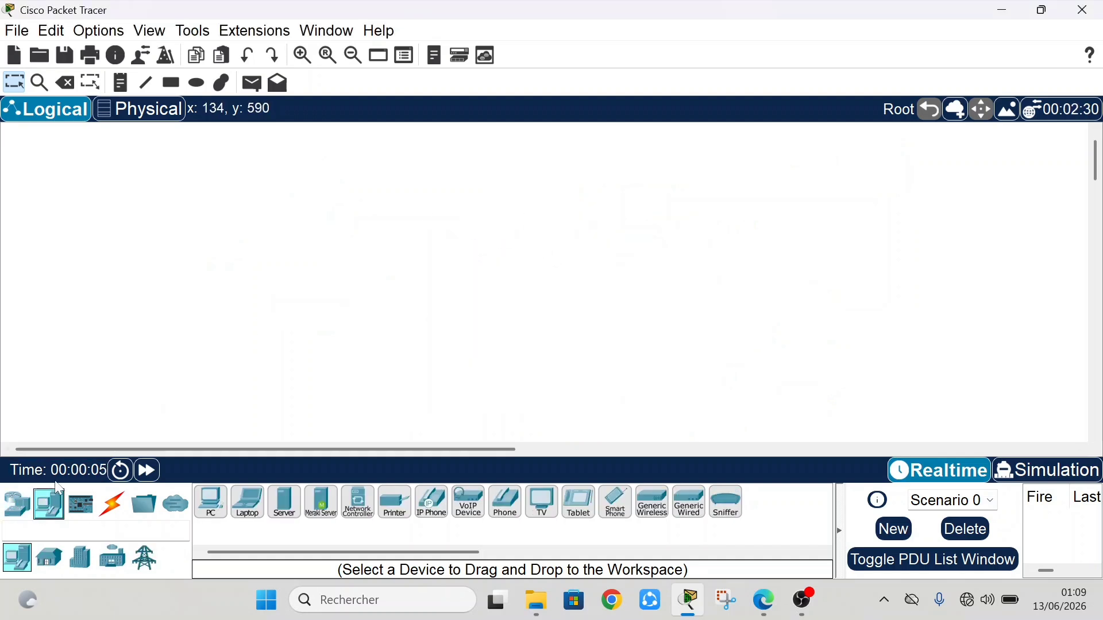
pyautogui.click(218, 505)
pyautogui.click(138, 216)
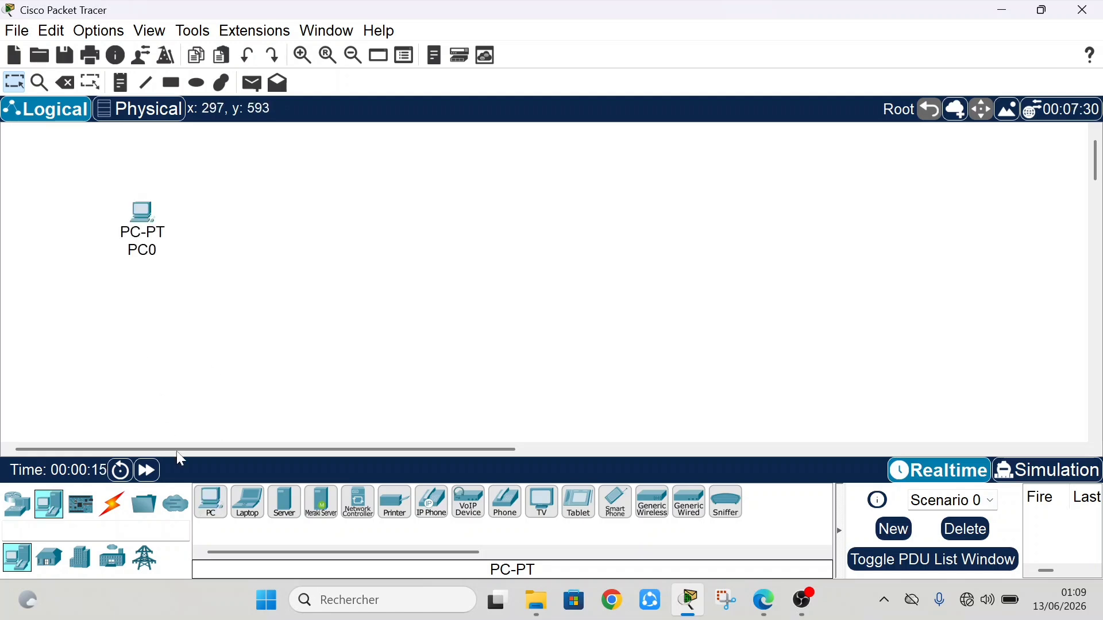
pyautogui.click(209, 501)
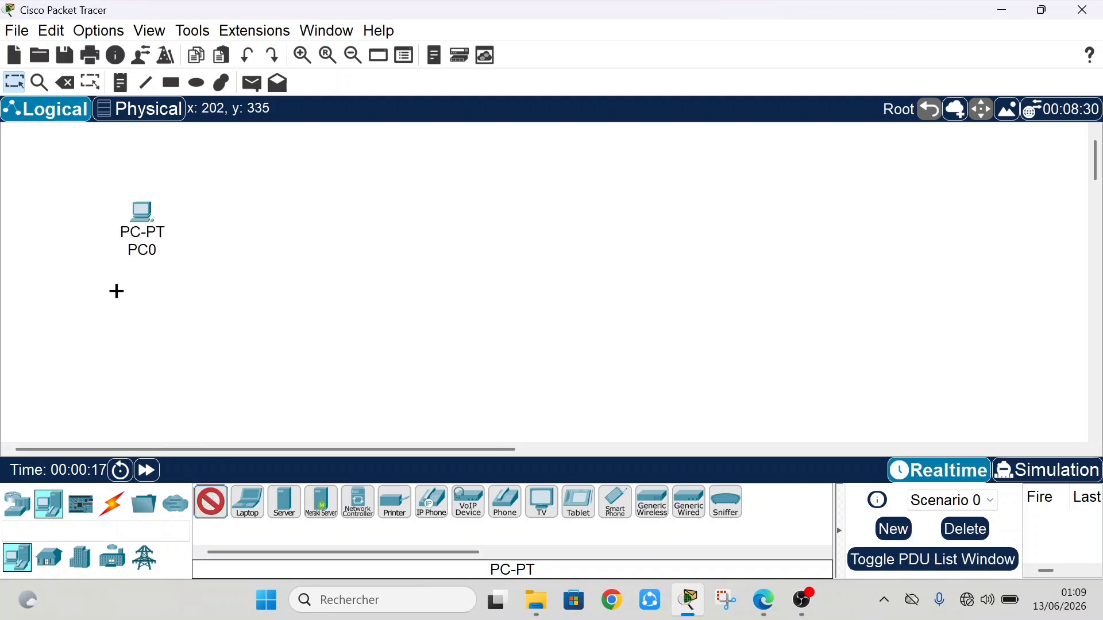
pyautogui.click(70, 302)
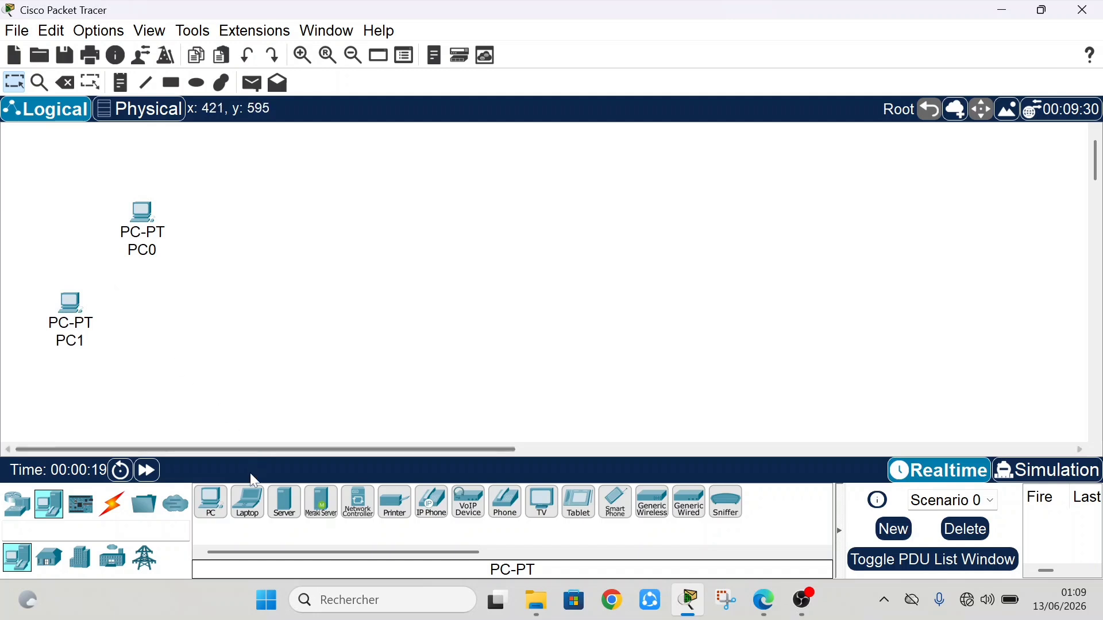
pyautogui.click(252, 505)
pyautogui.click(159, 329)
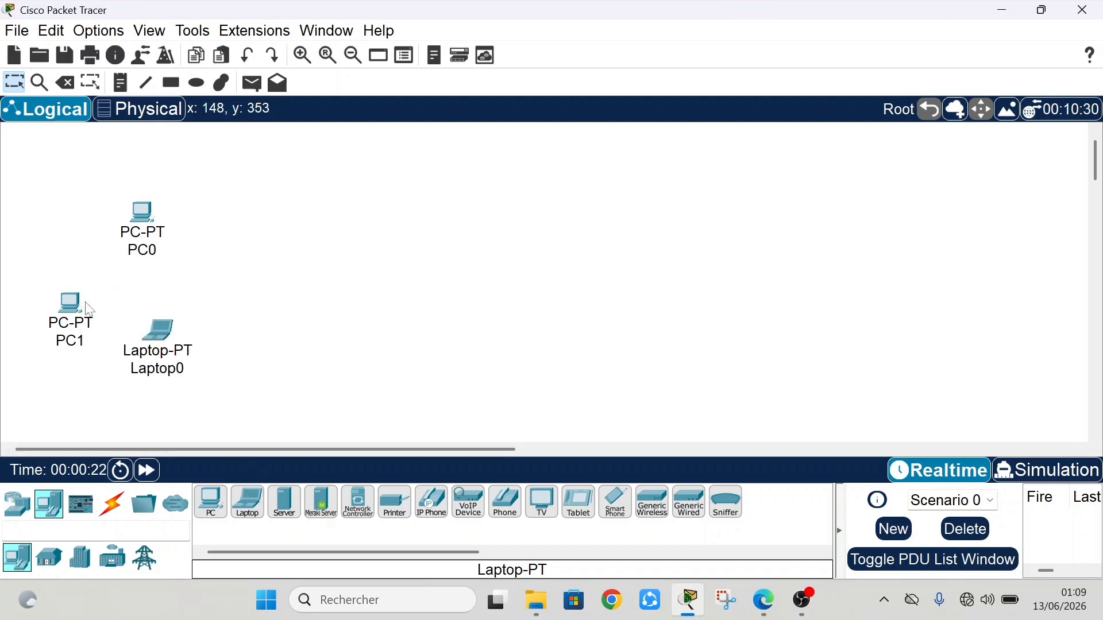
pyautogui.moveTo(90, 306); pyautogui.dragTo(87, 298)
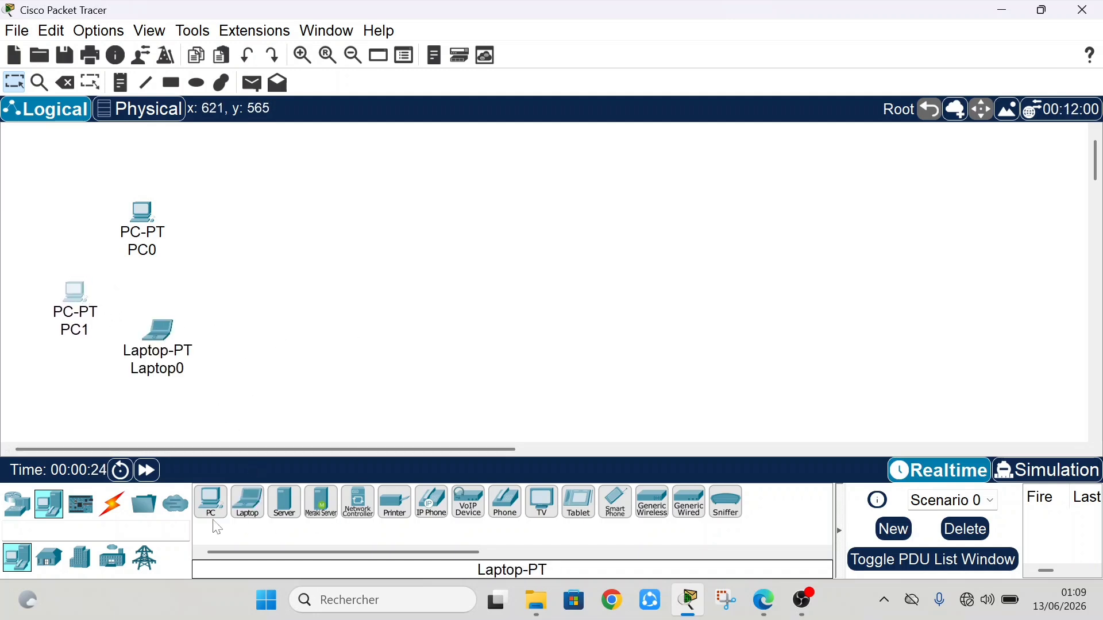
# Step: Add a 2960 switch just to the right of the PCs and laptop
pyautogui.click(18, 502)
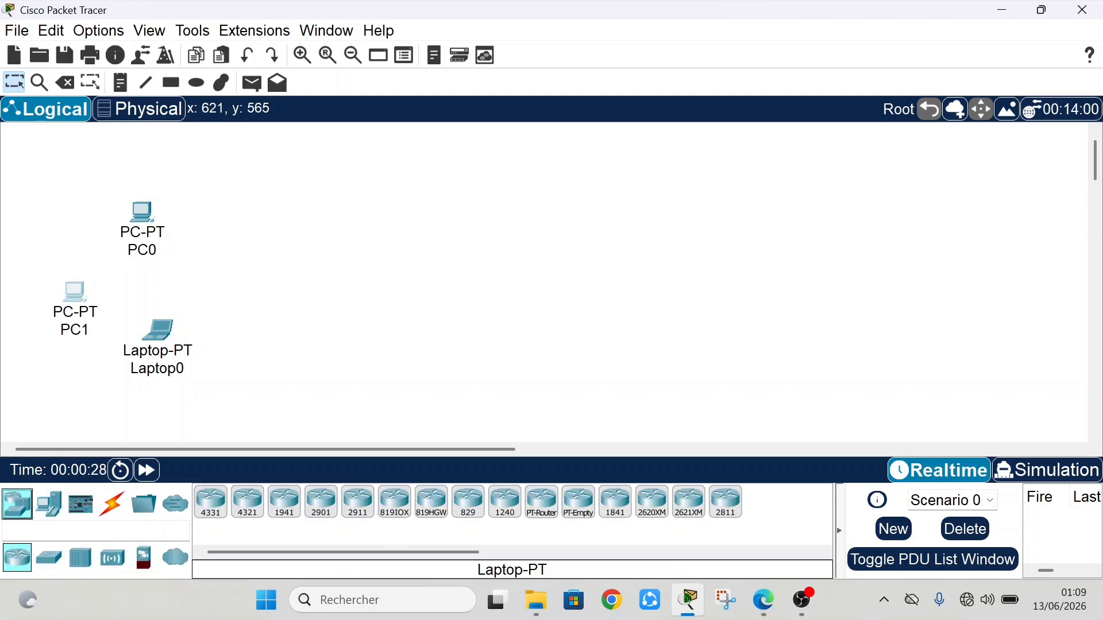
pyautogui.click(51, 568)
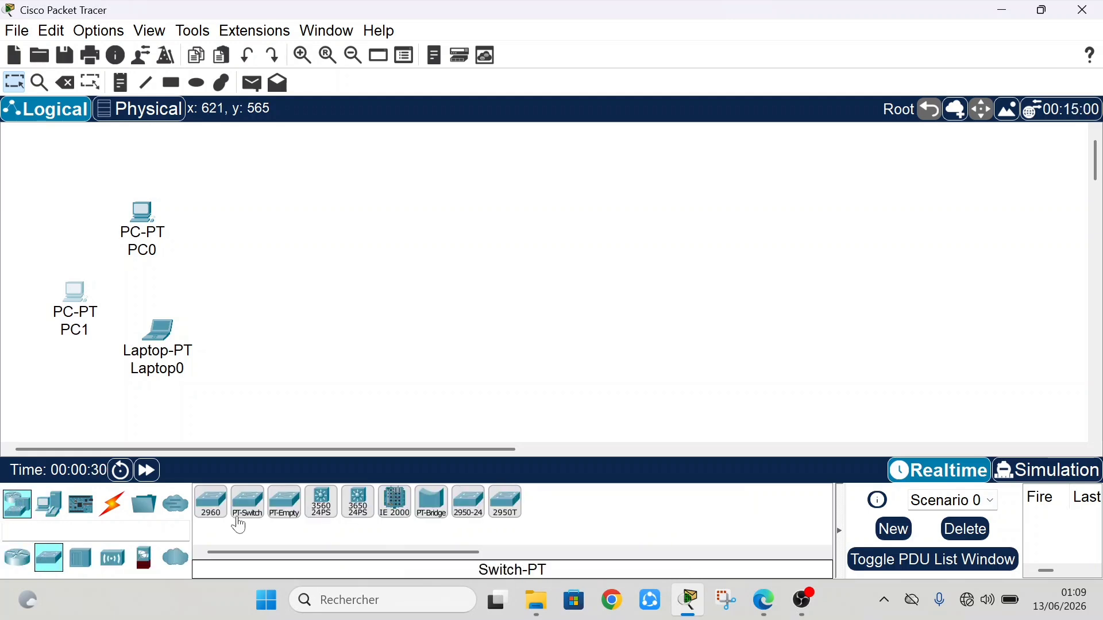
pyautogui.click(216, 508)
pyautogui.click(244, 274)
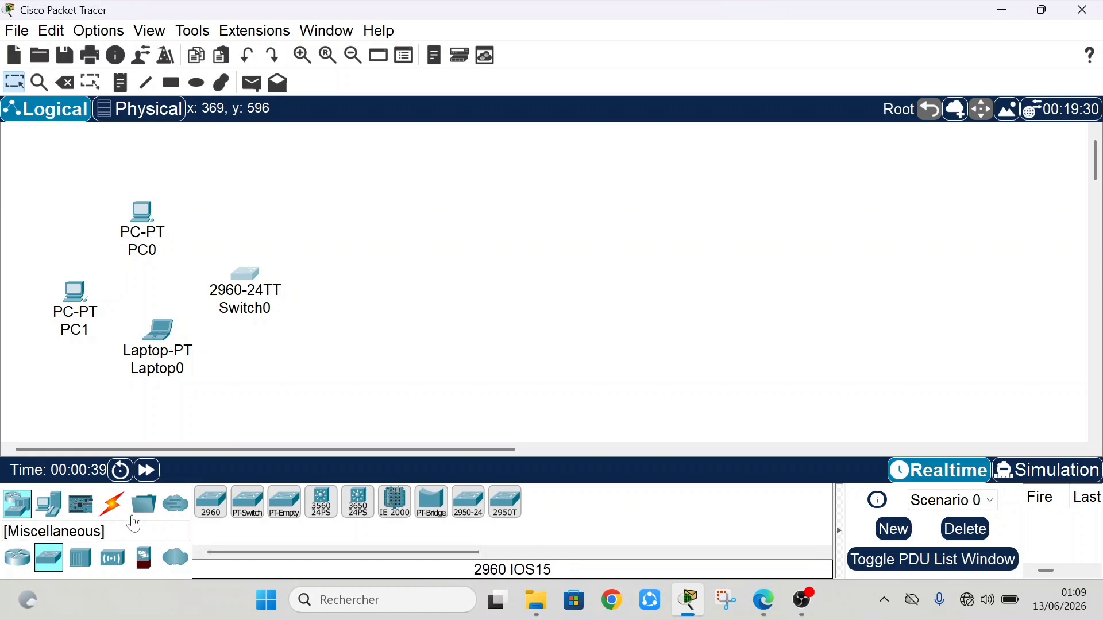
# Step: Connect PC1's FastEthernet0 to the switch's FastEthernet0/1 with a copper straight-through cable and move the switch slightly lower
pyautogui.click(115, 505)
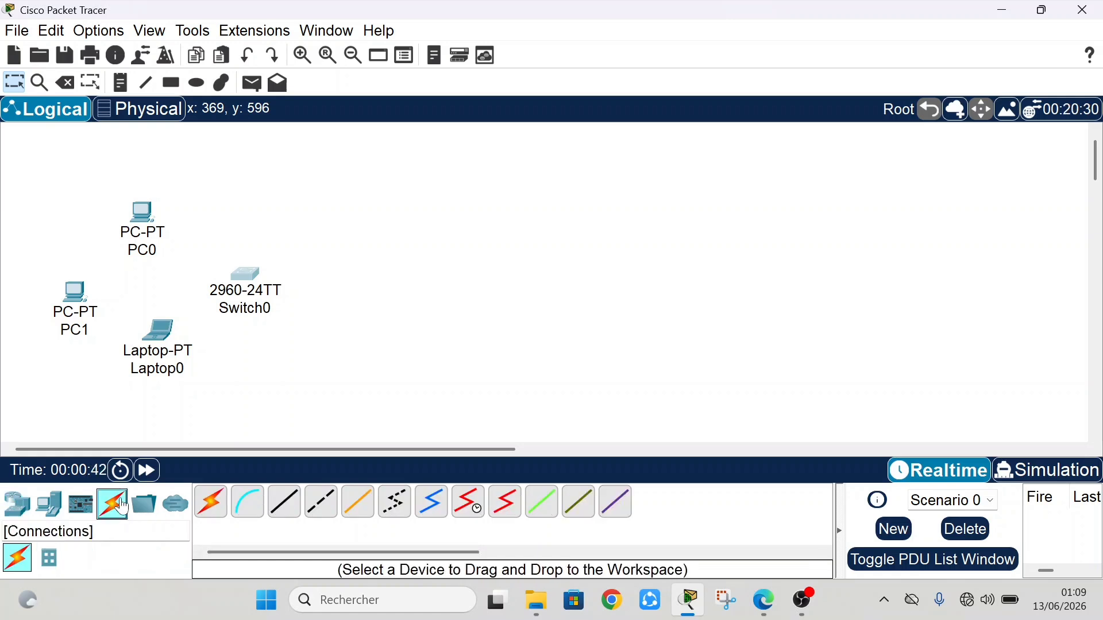
pyautogui.click(299, 504)
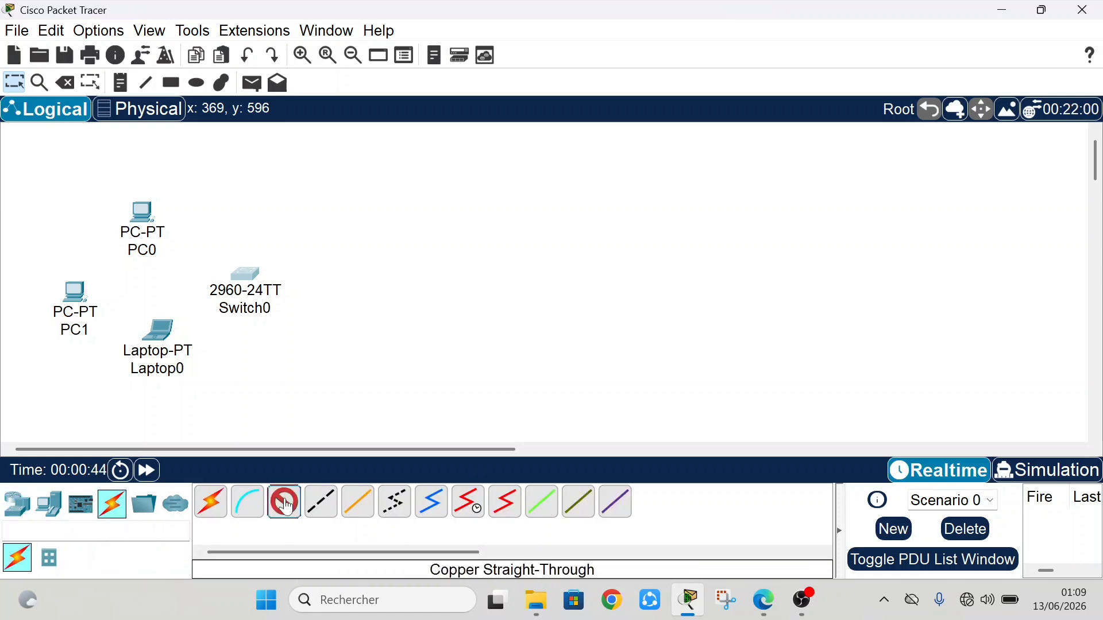
pyautogui.click(71, 294)
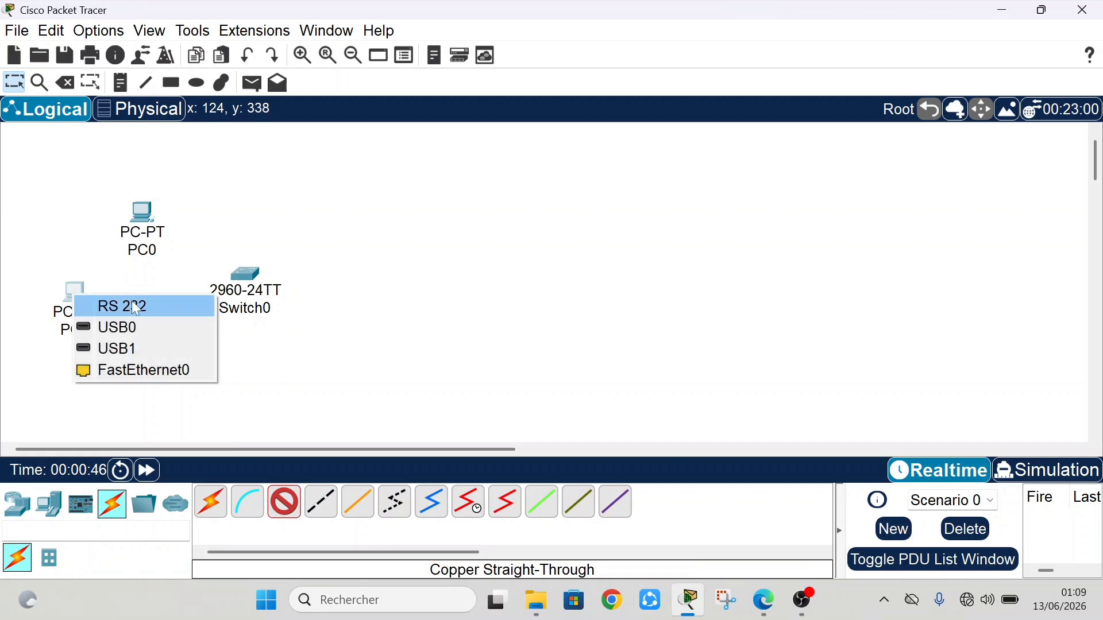
pyautogui.click(136, 371)
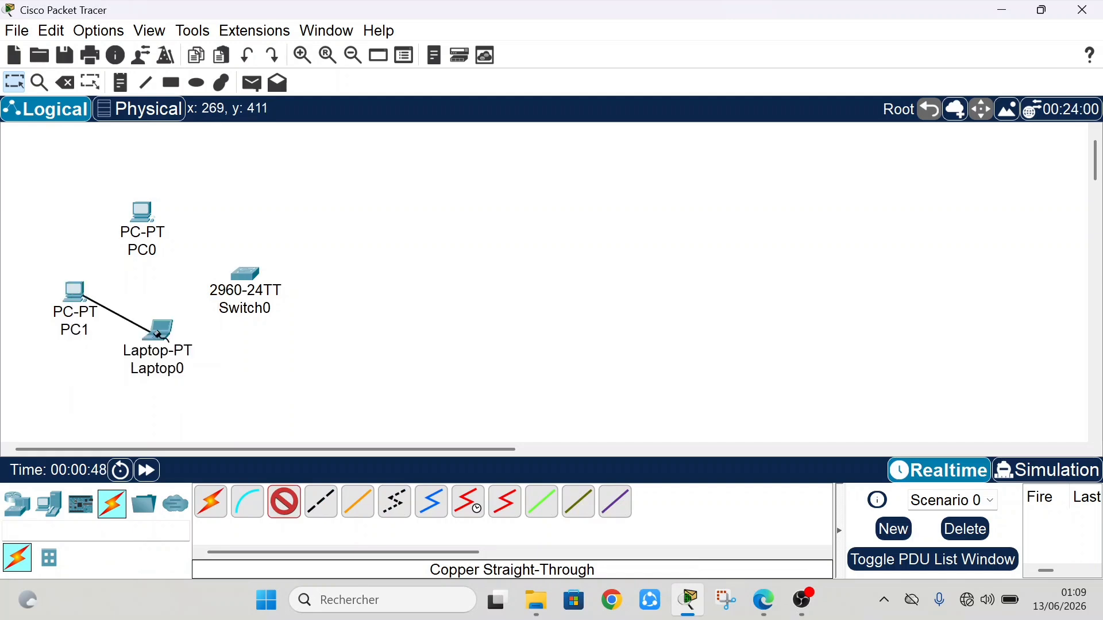
pyautogui.click(245, 275)
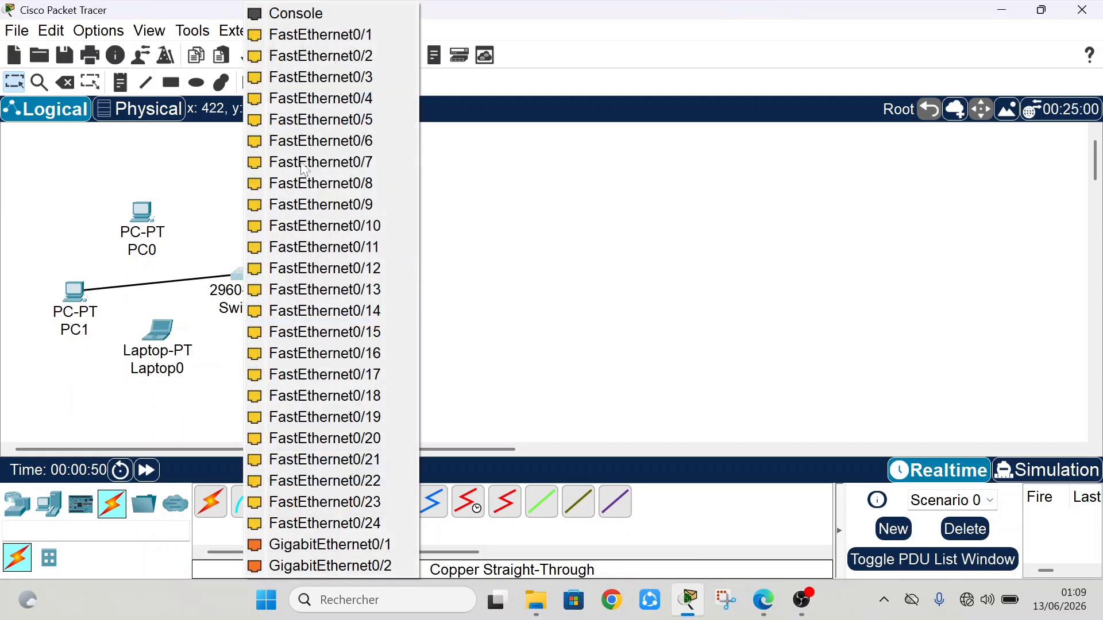
pyautogui.click(328, 45)
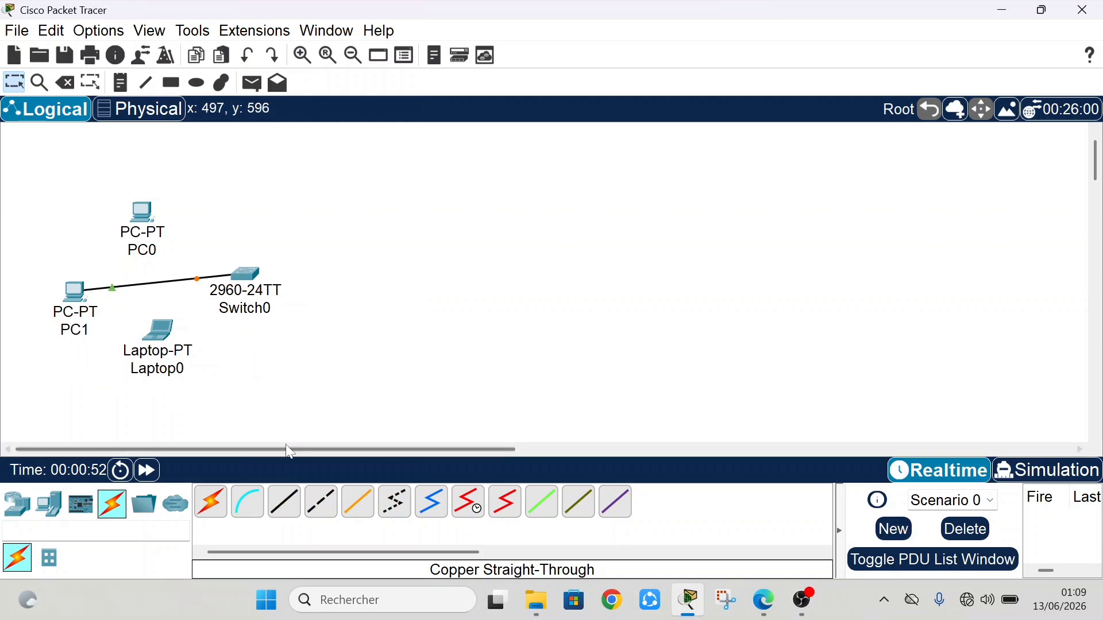
pyautogui.moveTo(244, 270); pyautogui.dragTo(255, 297)
# Step: Connect Laptop0's FastEthernet0 to the switch's FastEthernet0/2 with a copper straight-through cable
pyautogui.click(285, 506)
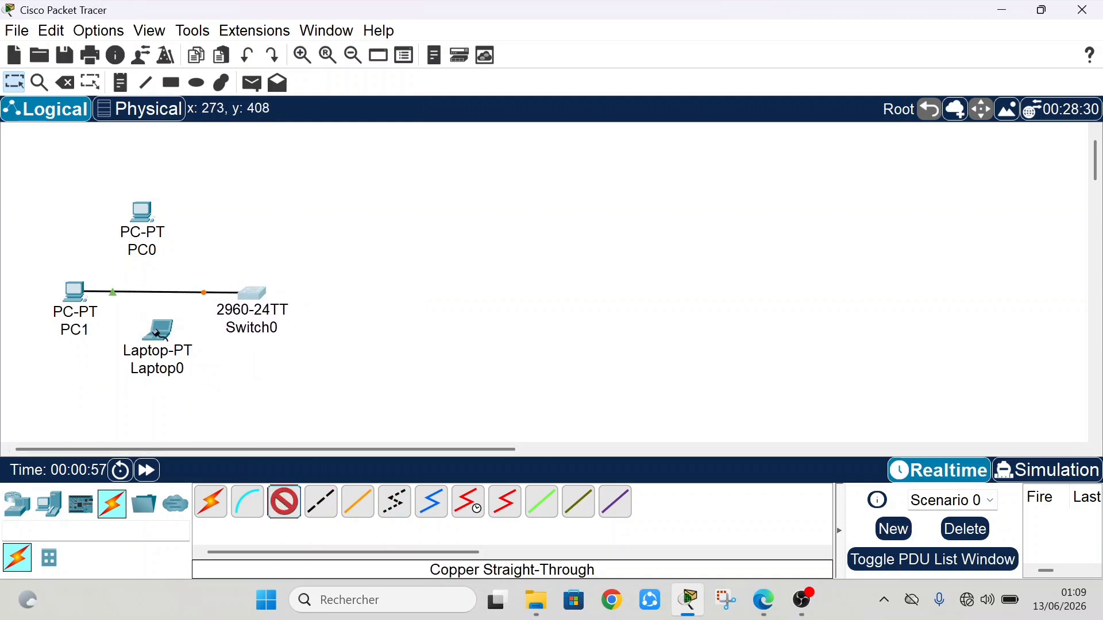
pyautogui.click(157, 330)
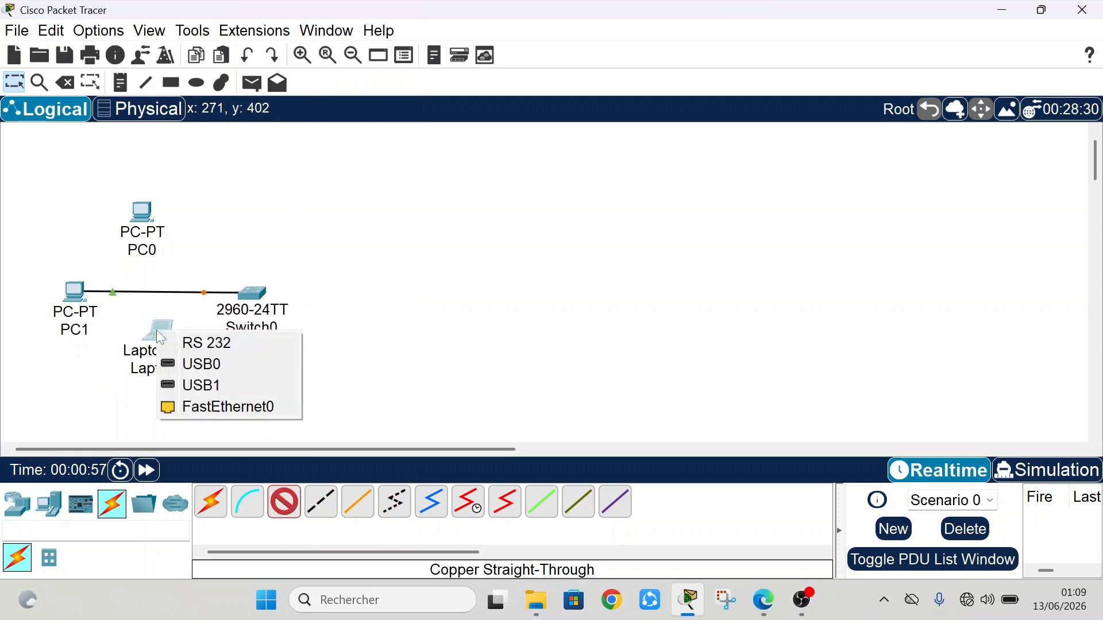
pyautogui.click(190, 409)
pyautogui.click(251, 296)
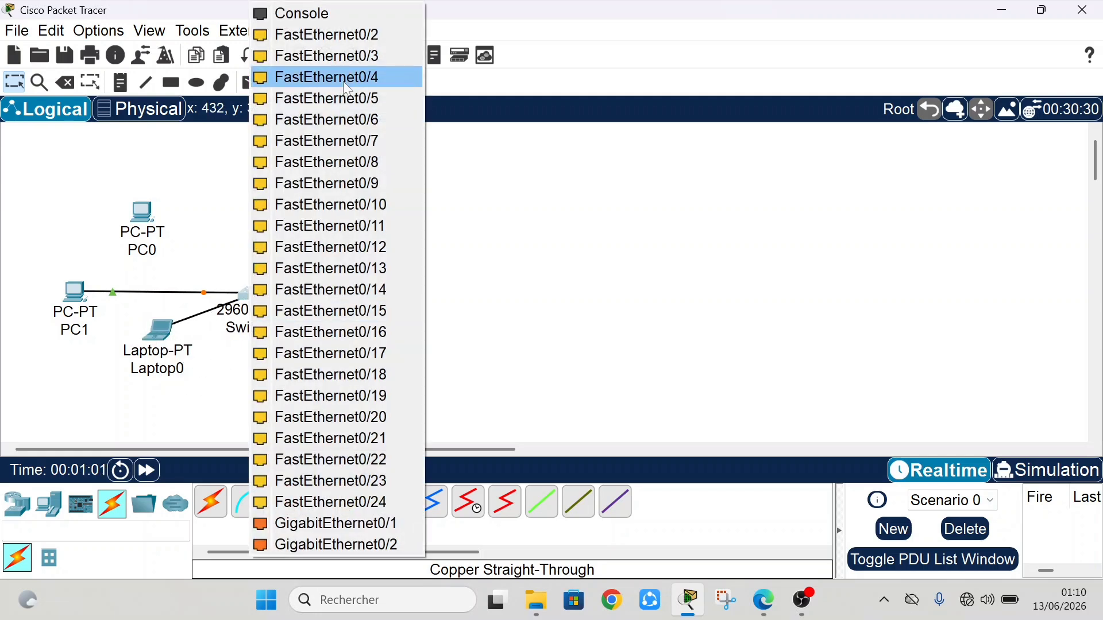
pyautogui.click(299, 34)
# Step: Connect PC0's FastEthernet0 to the switch's FastEthernet0/3 with a copper straight-through cable and shift the switch away from the computers
pyautogui.click(282, 499)
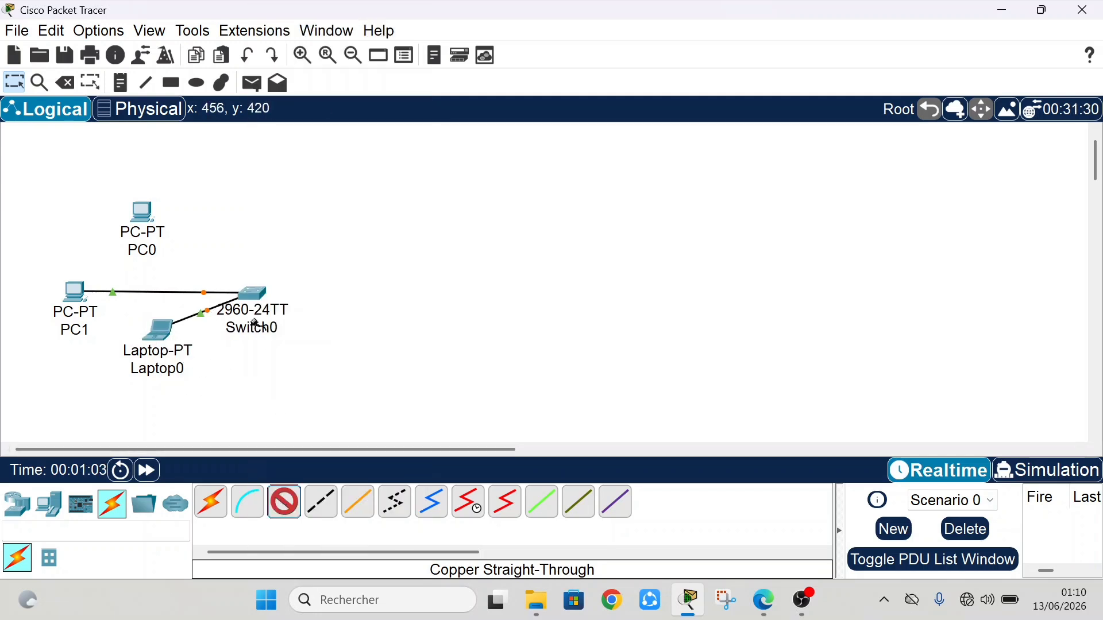
pyautogui.click(143, 213)
pyautogui.click(198, 289)
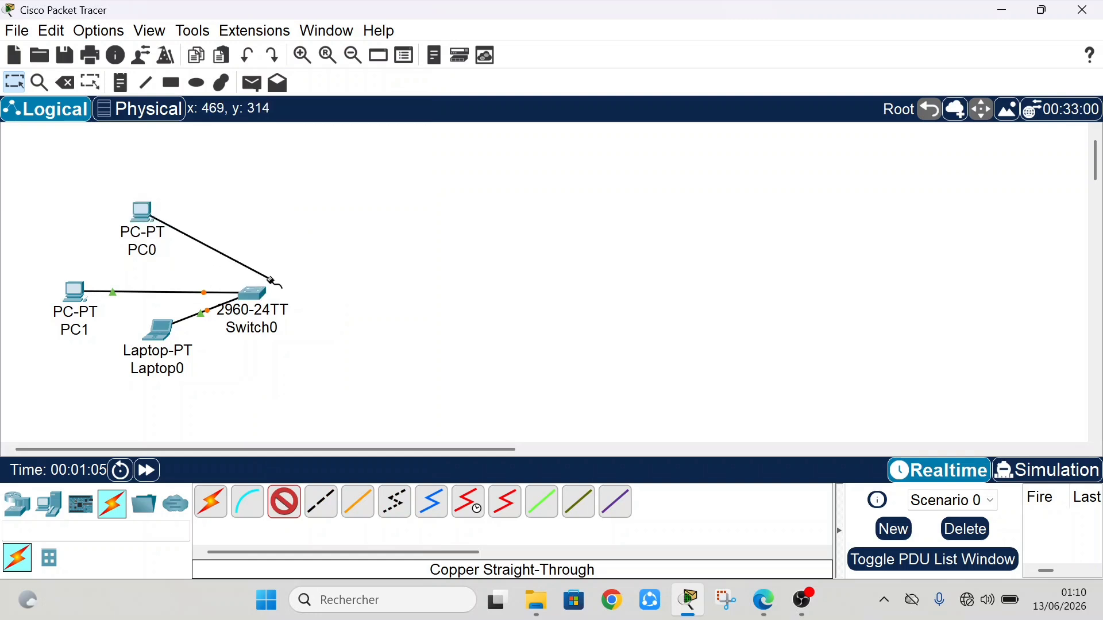
pyautogui.click(253, 294)
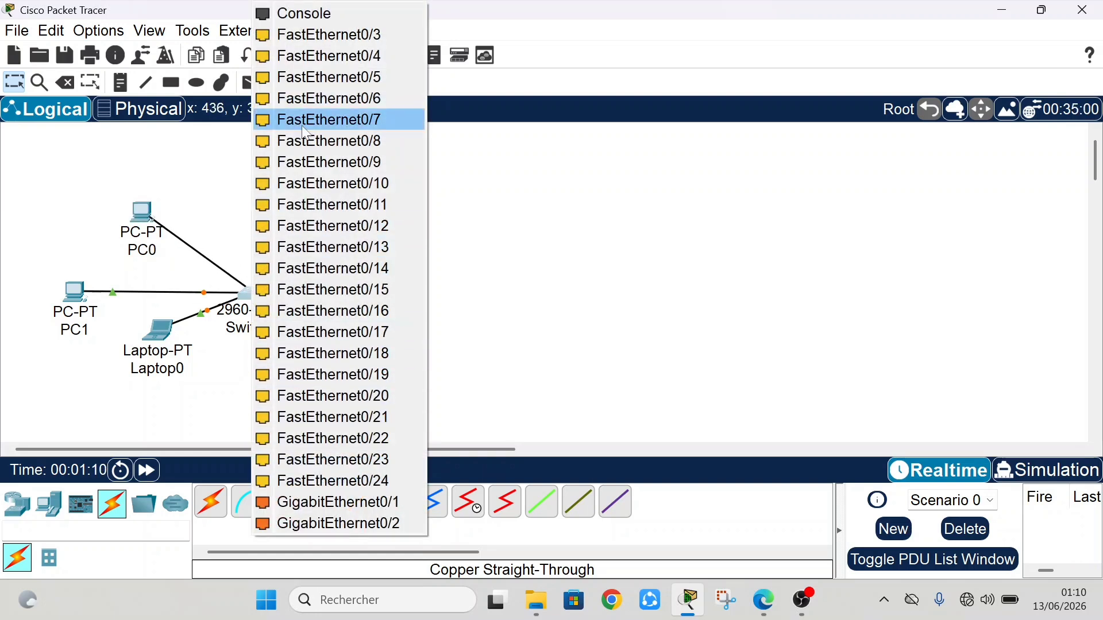
pyautogui.click(325, 37)
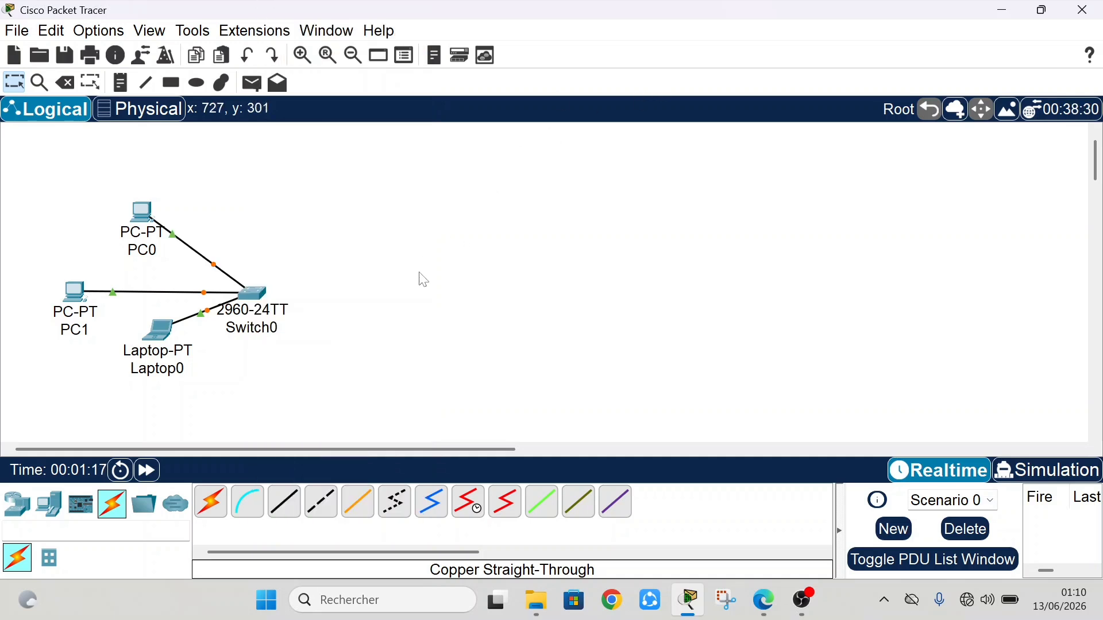
pyautogui.moveTo(258, 299); pyautogui.dragTo(283, 290)
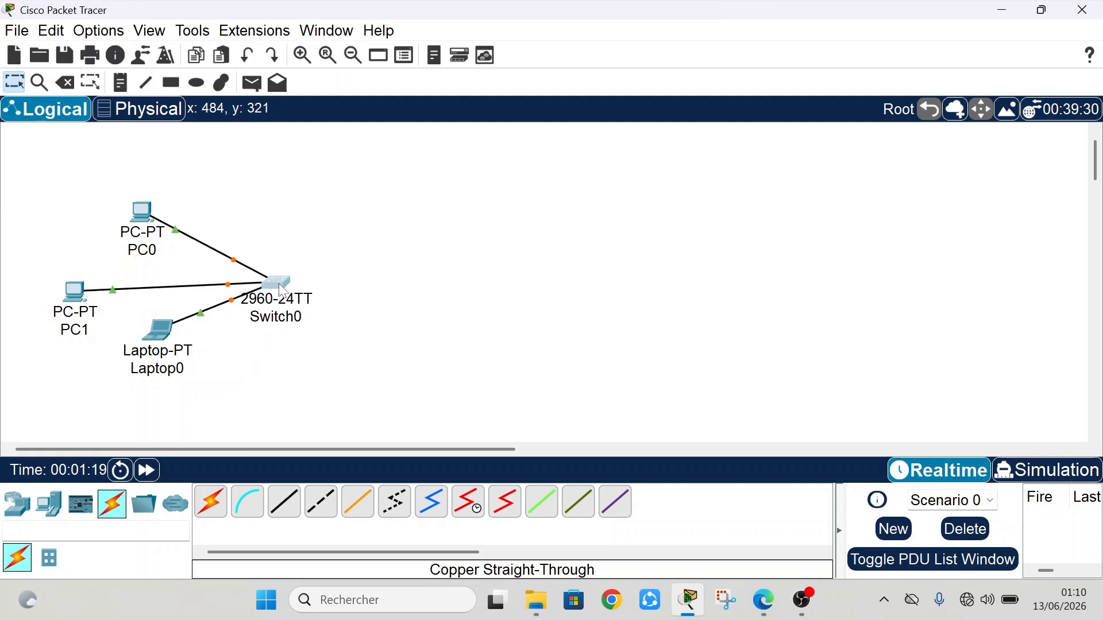
# Step: Add a 4331 router to the upper right of the switch
pyautogui.click(17, 504)
pyautogui.click(211, 502)
pyautogui.click(476, 205)
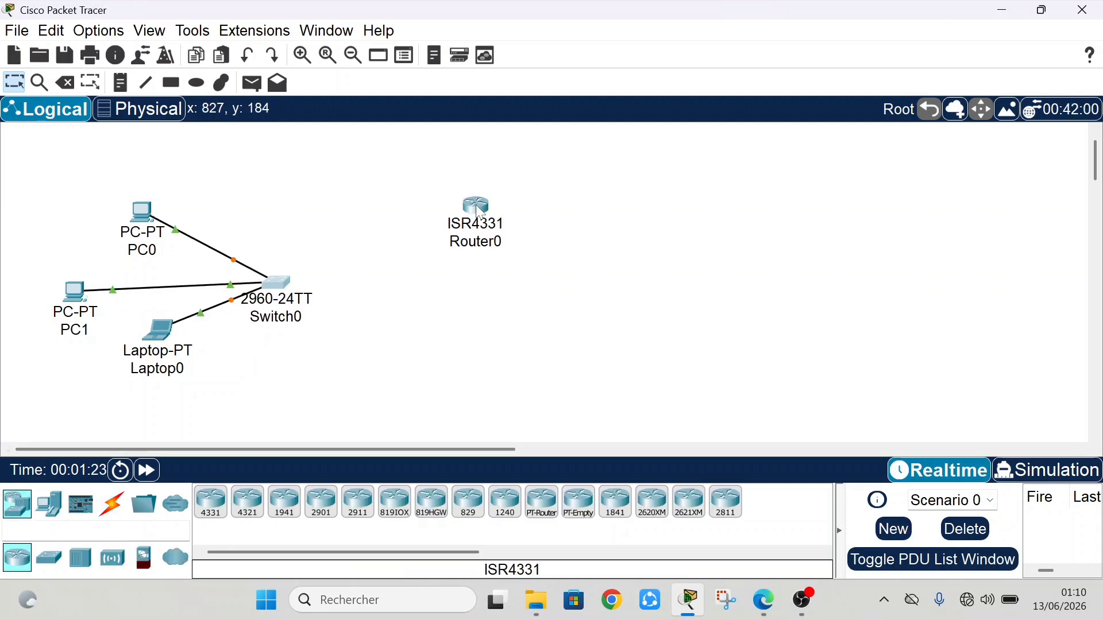
pyautogui.moveTo(479, 205); pyautogui.dragTo(509, 197)
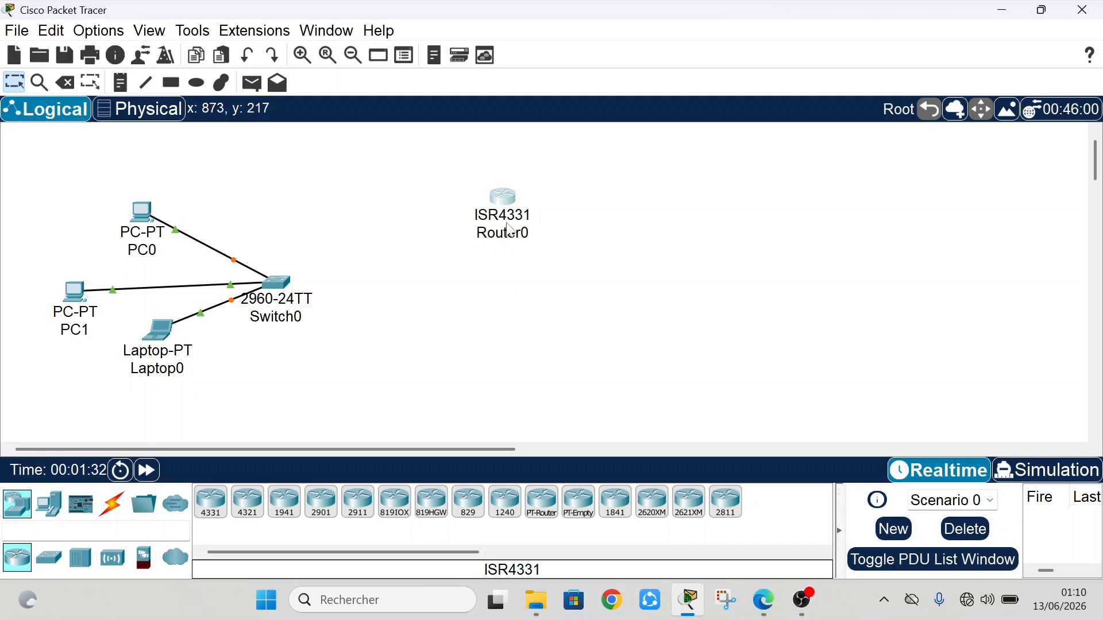
# Step: Open Router0's physical device view and select the NIM-2T module
pyautogui.click(509, 205)
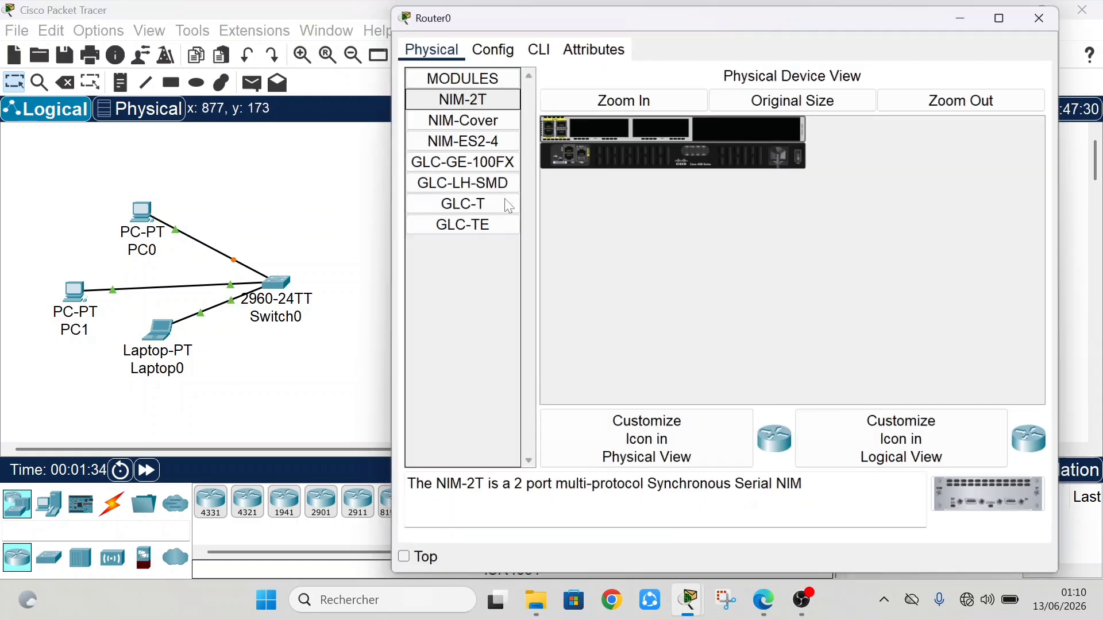
pyautogui.click(458, 115)
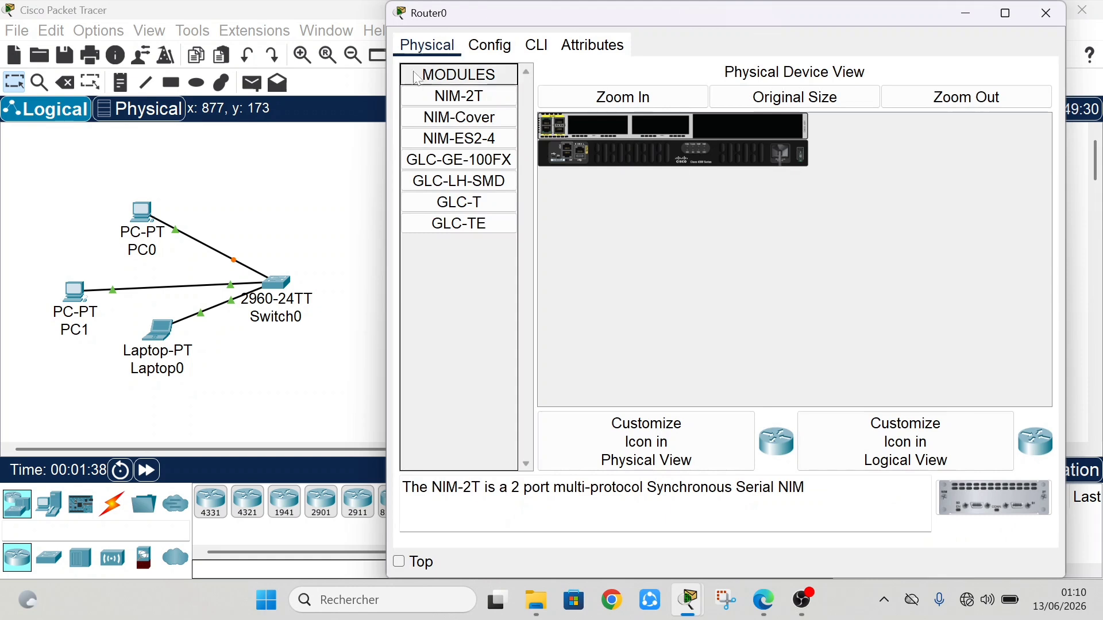
pyautogui.click(469, 99)
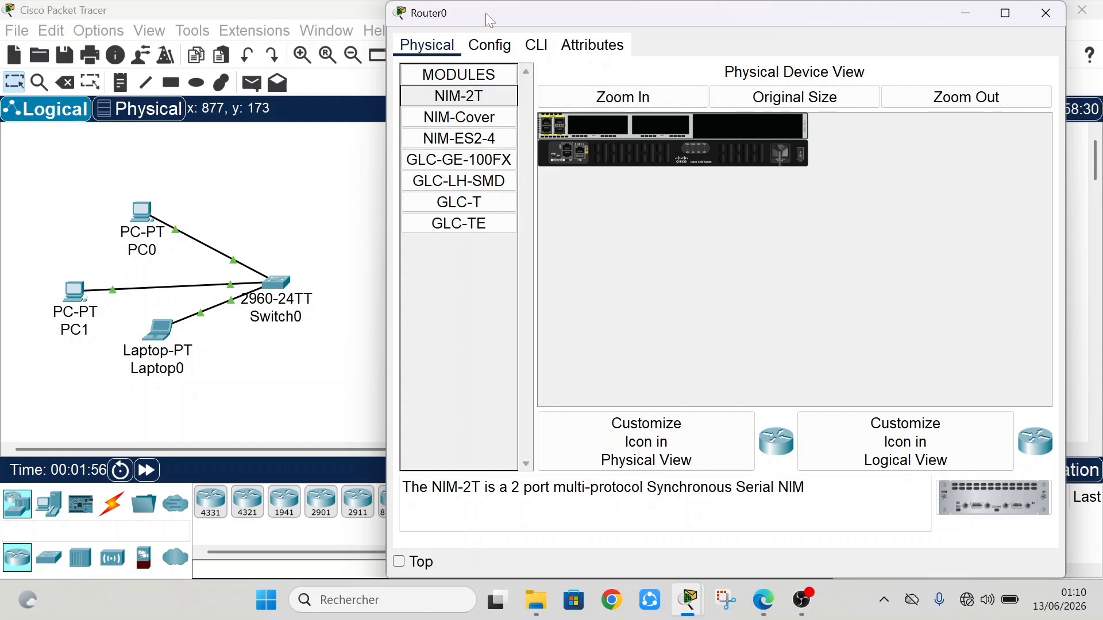
pyautogui.moveTo(486, 14); pyautogui.dragTo(649, 70)
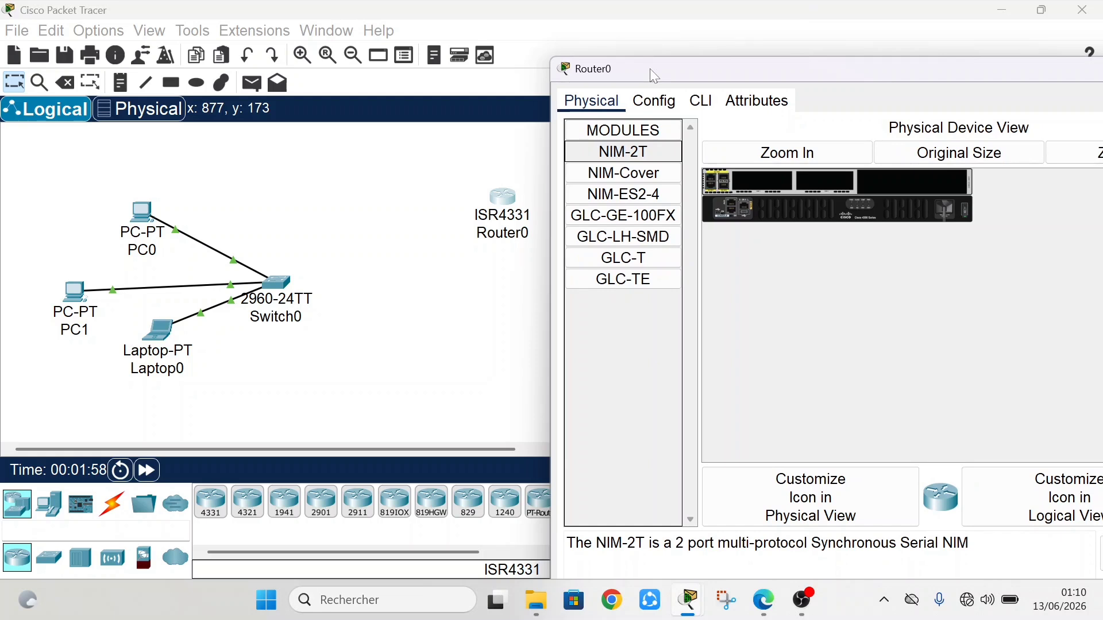
pyautogui.moveTo(707, 72); pyautogui.dragTo(509, 51)
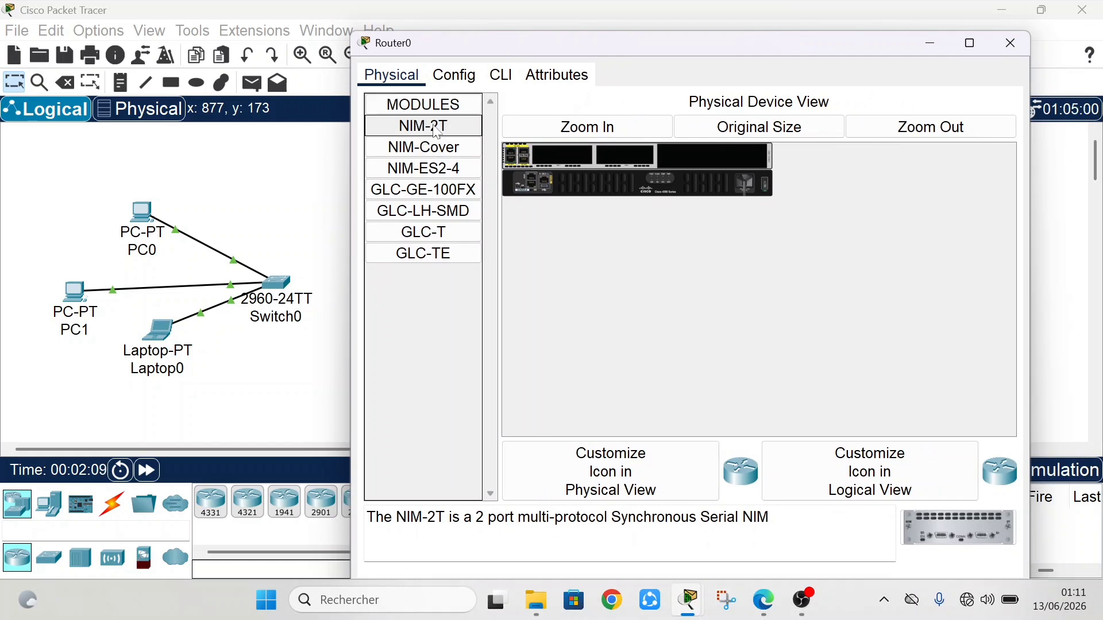
# Step: Try to install the NIM-2T module in an empty slot of Router0 while it is powered on
pyautogui.moveTo(434, 132); pyautogui.dragTo(531, 195)
pyautogui.moveTo(566, 156); pyautogui.dragTo(566, 156)
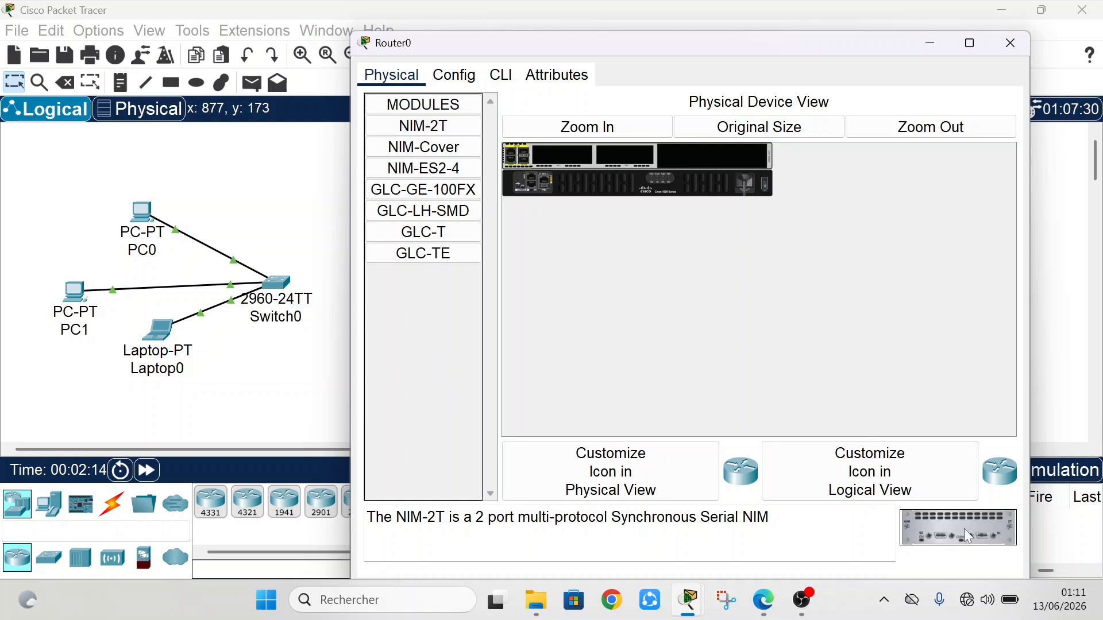
pyautogui.moveTo(969, 537); pyautogui.dragTo(626, 158)
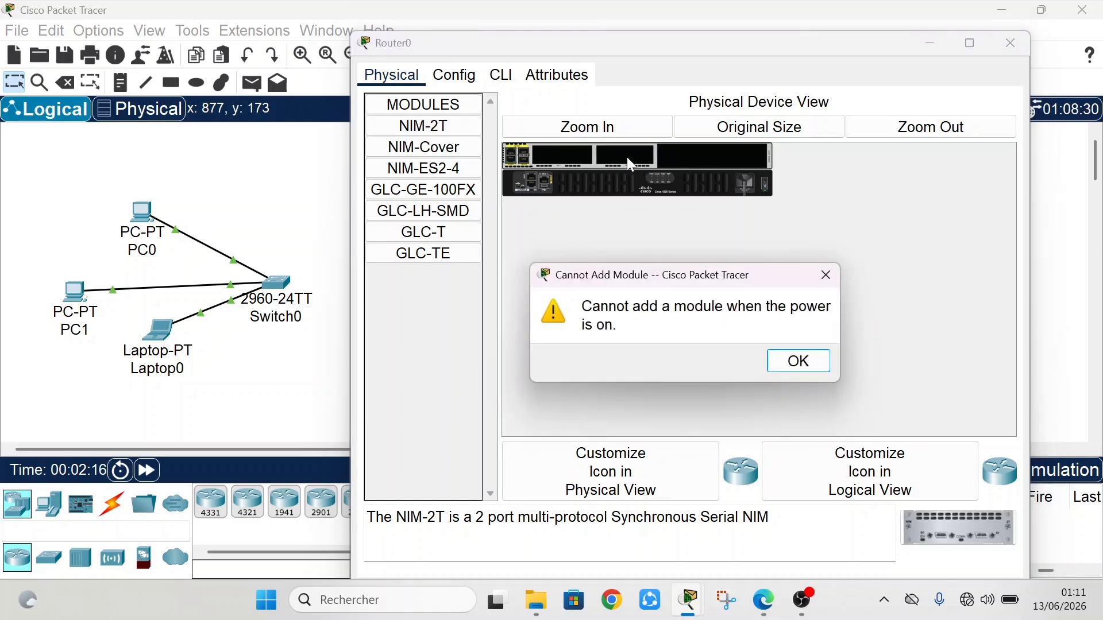
# Step: Install the NIM-2T module in the second empty slot of Router0 with its power switched off
pyautogui.click(787, 367)
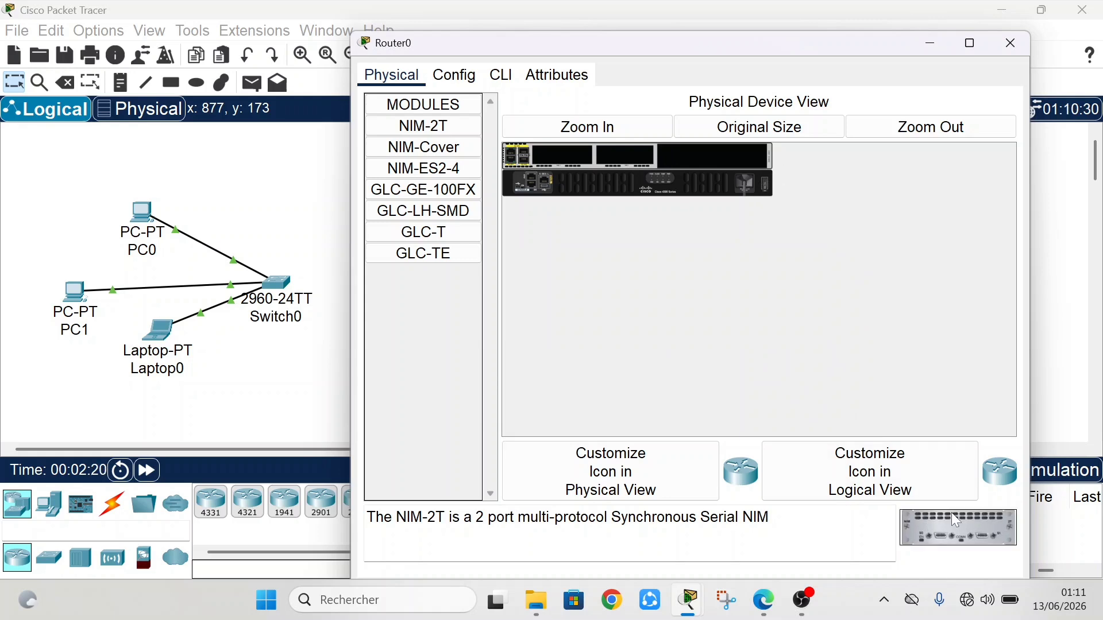
pyautogui.moveTo(950, 525); pyautogui.dragTo(633, 158)
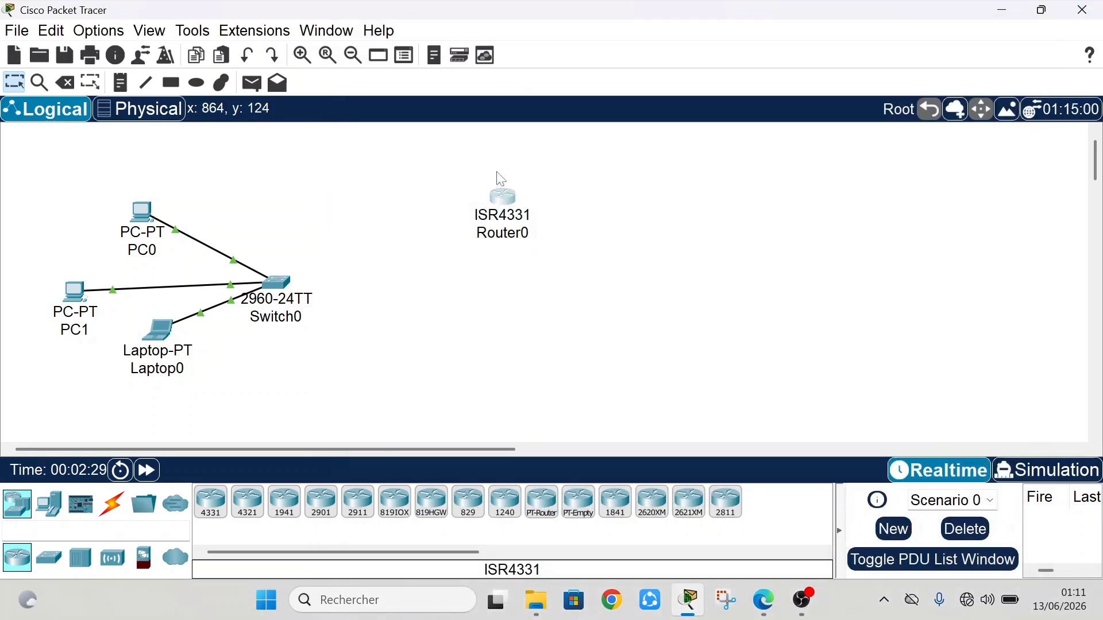
# Step: Paste two copies of Router0 and arrange the three routers in a triangle beside the switch
pyautogui.hotkey('ctrl', 'v')
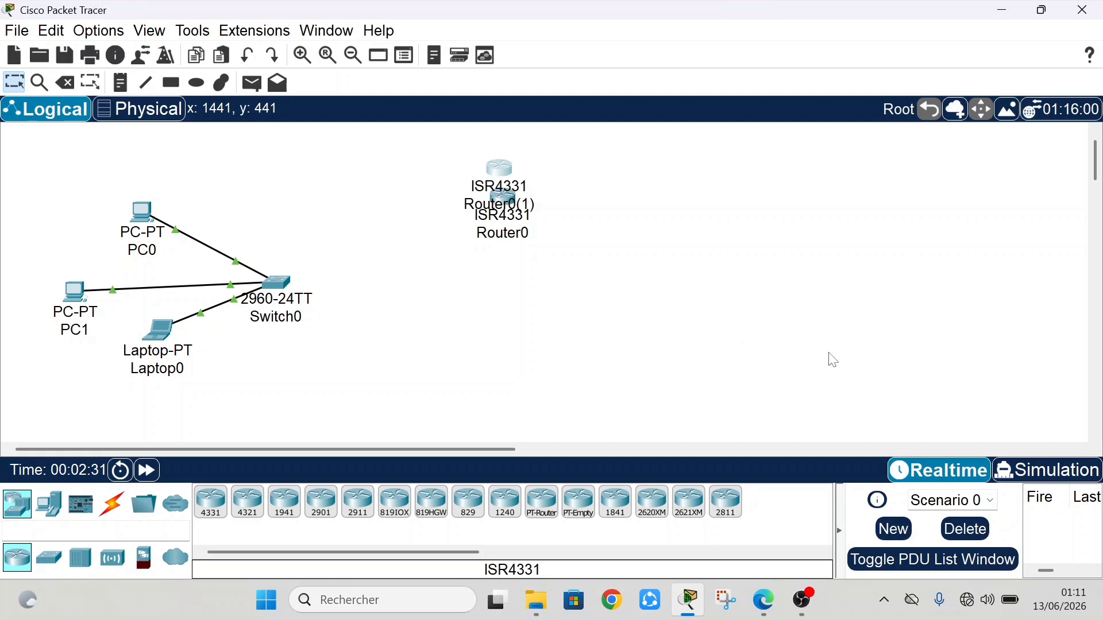
pyautogui.hotkey('ctrl', 'v')
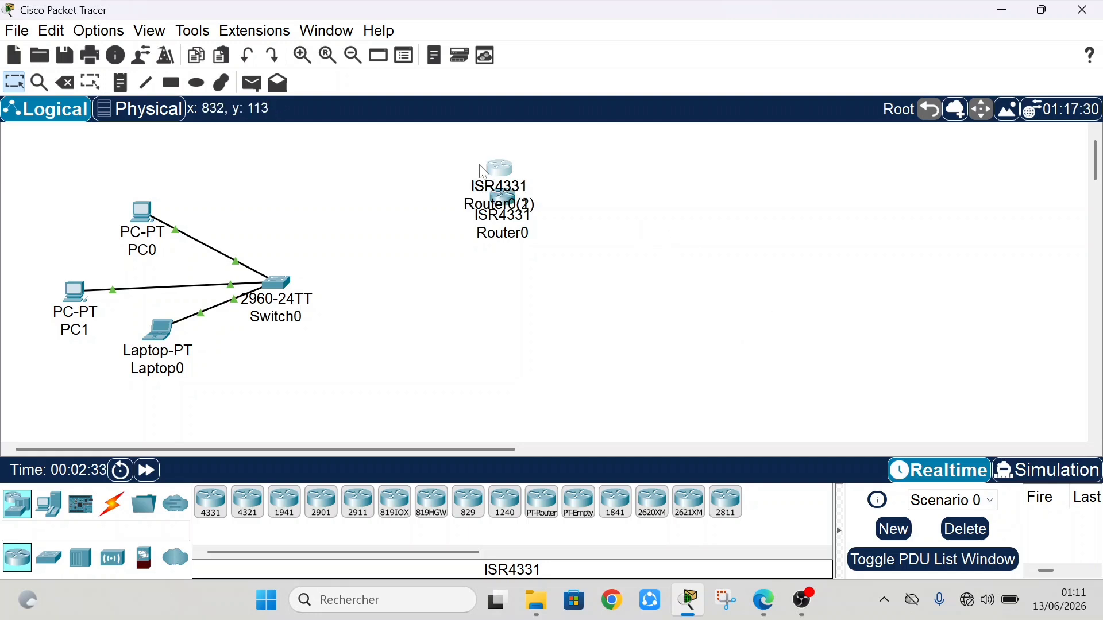
pyautogui.moveTo(484, 171); pyautogui.dragTo(647, 262)
pyautogui.moveTo(516, 209); pyautogui.dragTo(454, 314)
pyautogui.moveTo(501, 212); pyautogui.dragTo(543, 214)
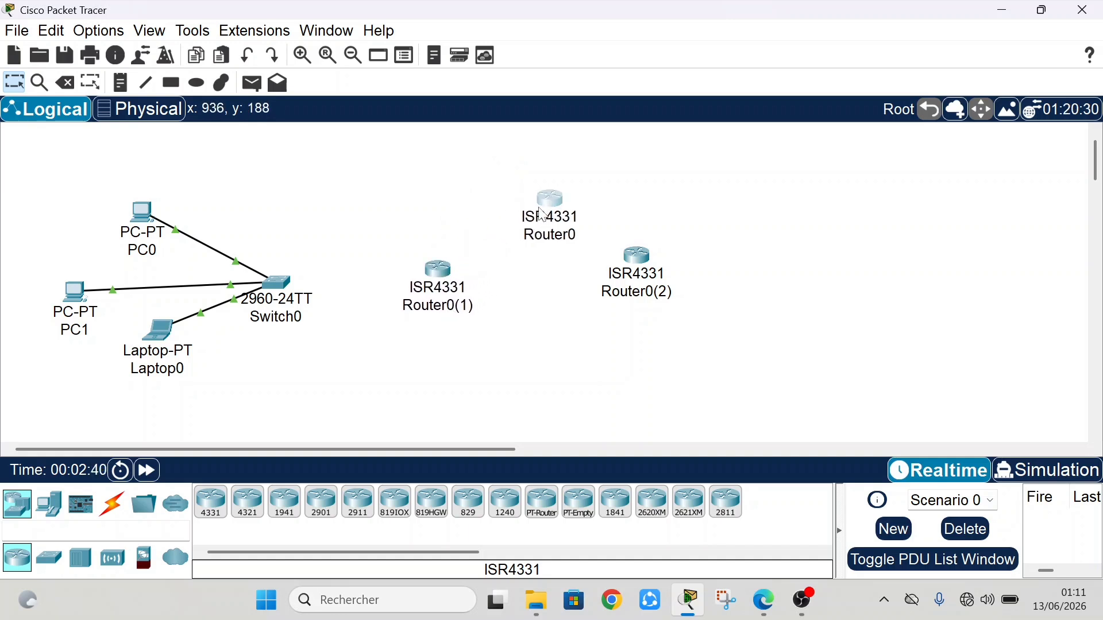
pyautogui.moveTo(622, 262); pyautogui.dragTo(558, 304)
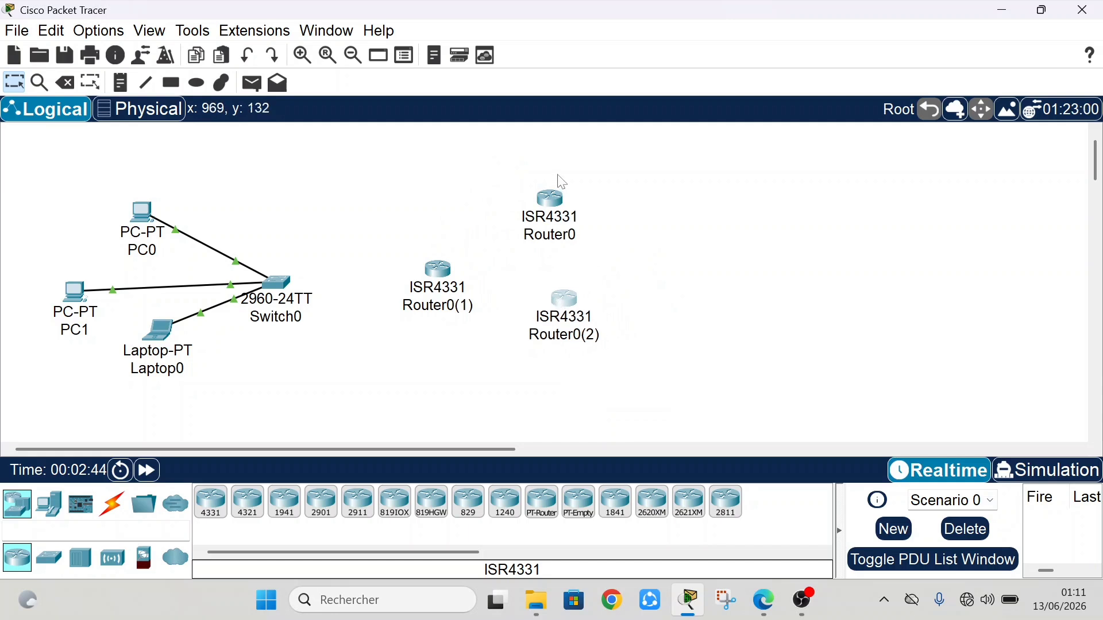
pyautogui.moveTo(547, 205); pyautogui.dragTo(597, 213)
pyautogui.moveTo(446, 270); pyautogui.dragTo(452, 261)
# Step: Connect Router0(1)'s Serial0/2/0 to Router0(2)'s Serial0/2/0 with a Serial DTE cable
pyautogui.click(113, 504)
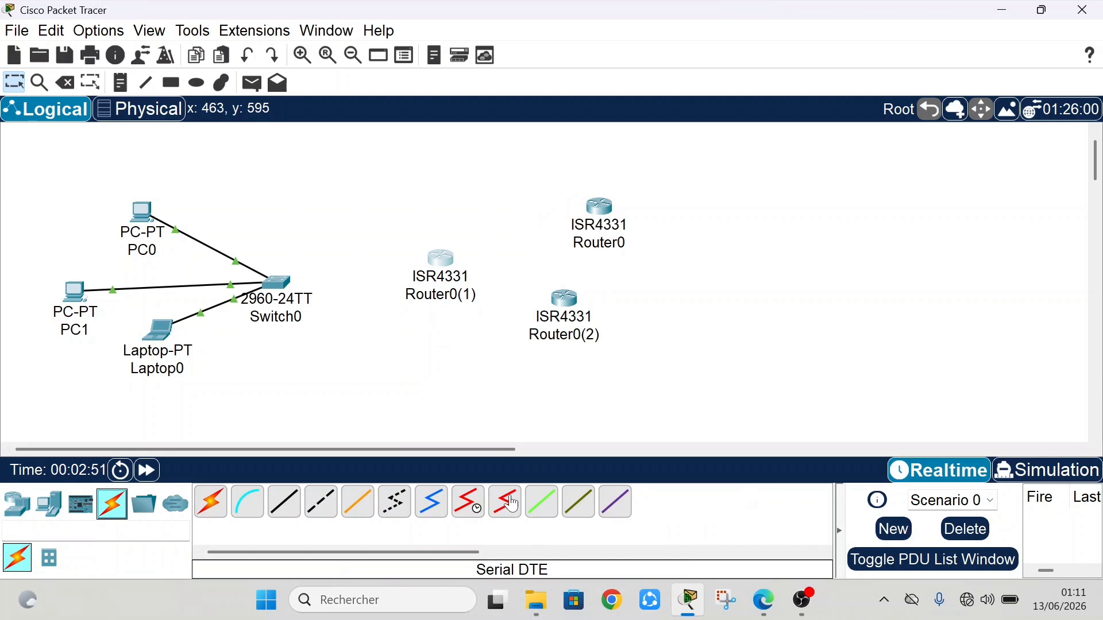
pyautogui.click(514, 508)
pyautogui.click(441, 263)
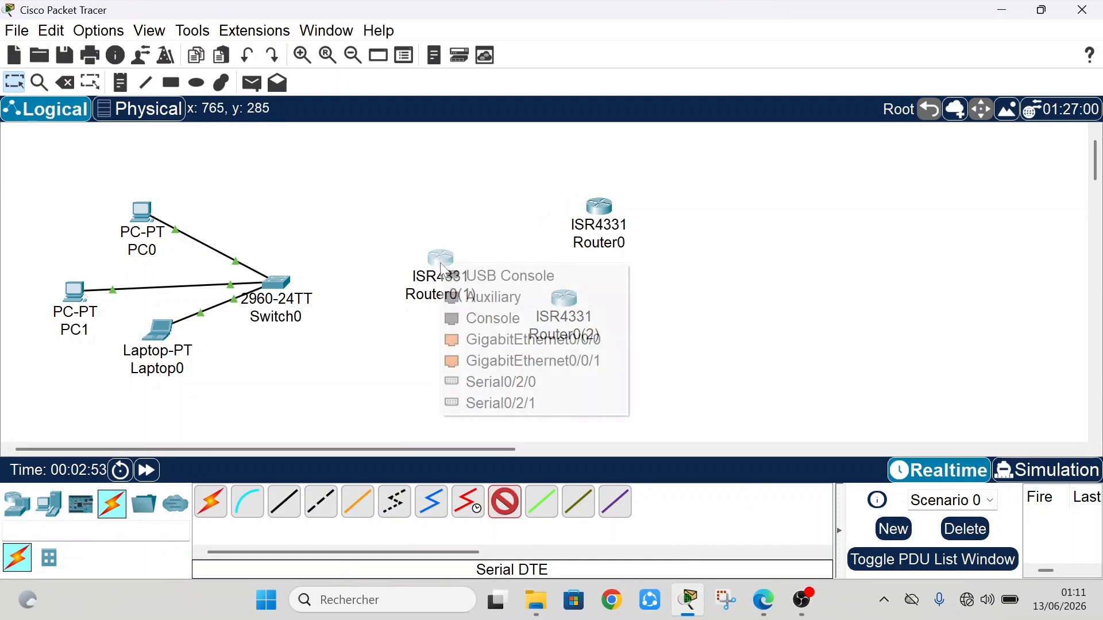
pyautogui.click(497, 382)
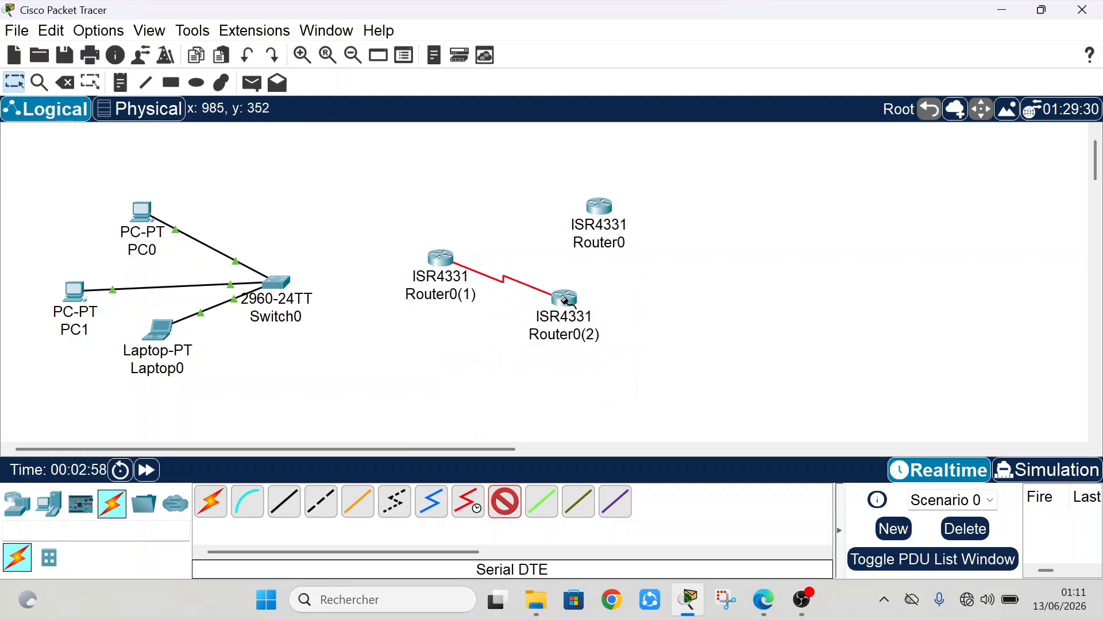
pyautogui.click(564, 297)
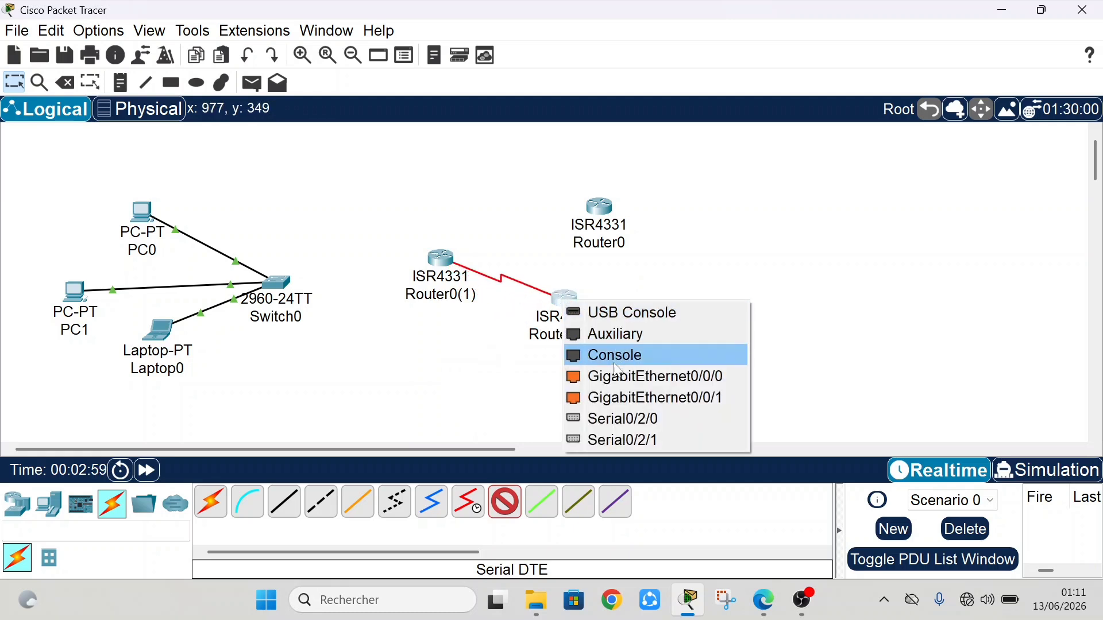
pyautogui.click(619, 423)
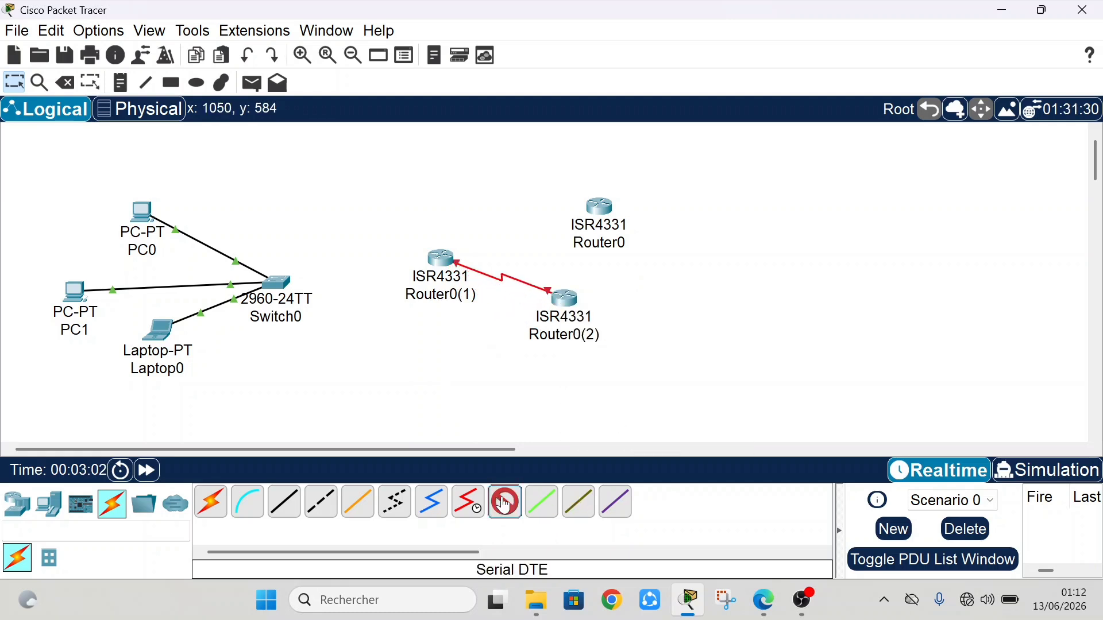
# Step: Connect Router0(2)'s Serial0/2/1 to Router0's Serial0/2/0 with a Serial DTE cable
pyautogui.click(567, 299)
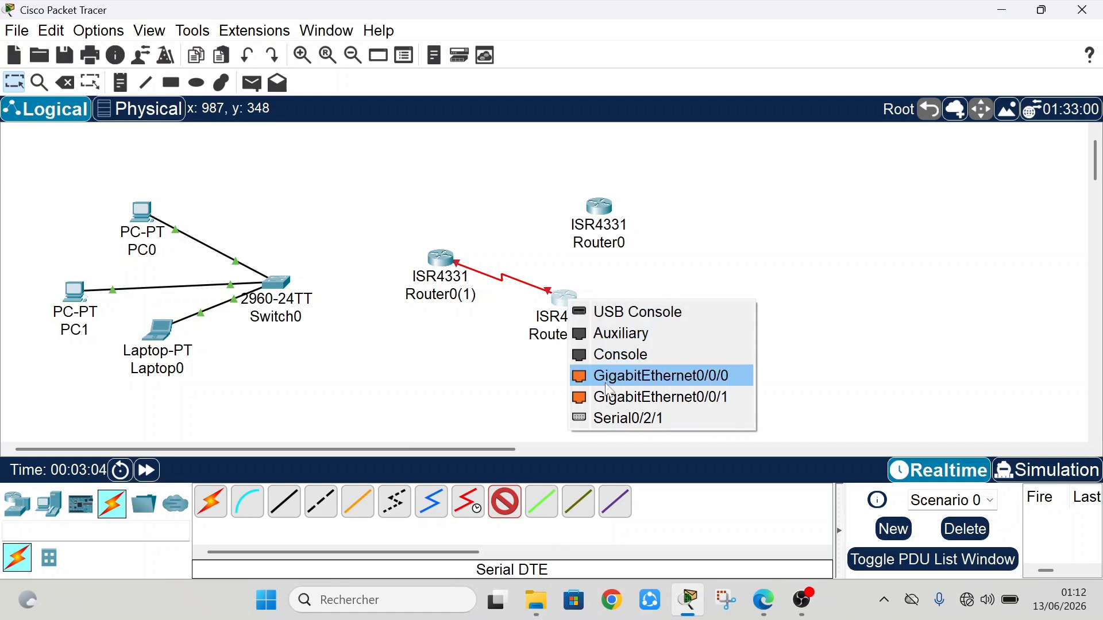
pyautogui.click(619, 420)
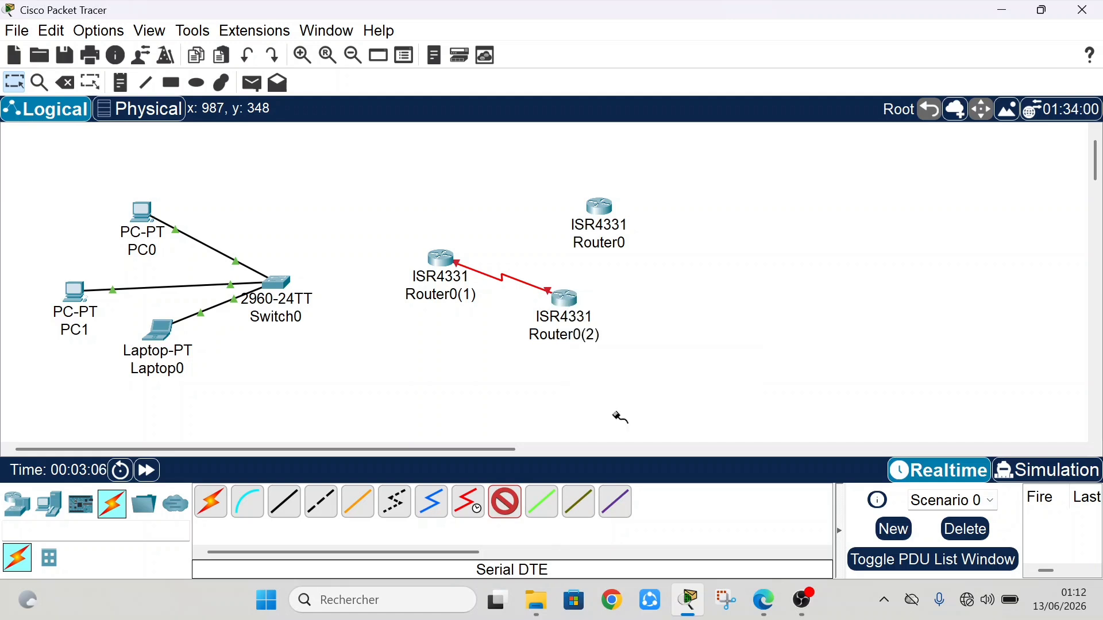
pyautogui.click(602, 208)
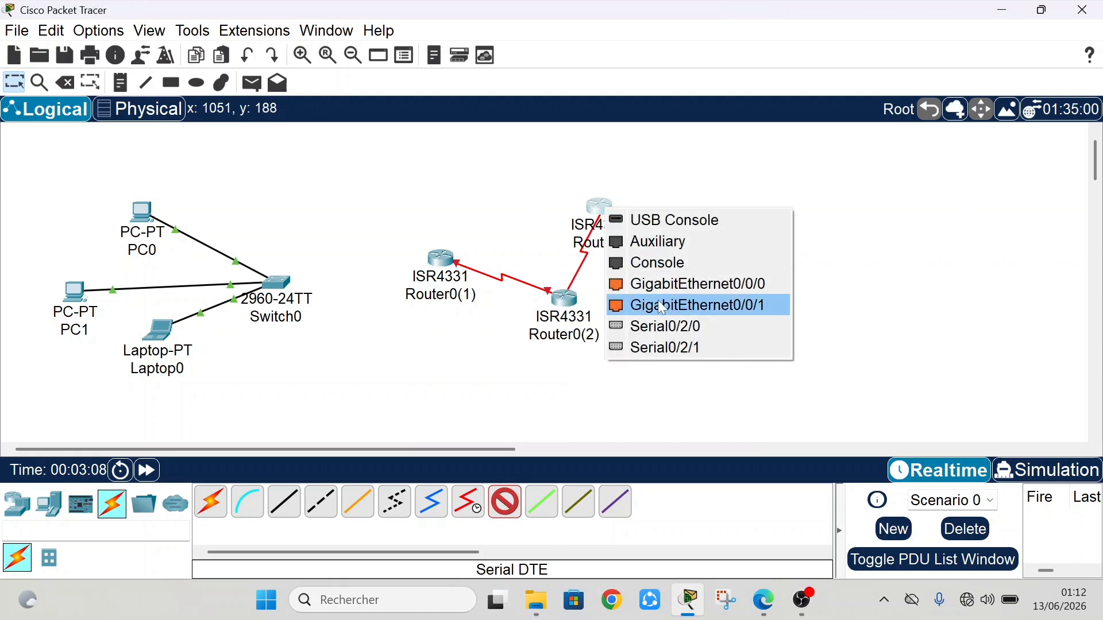
pyautogui.click(669, 327)
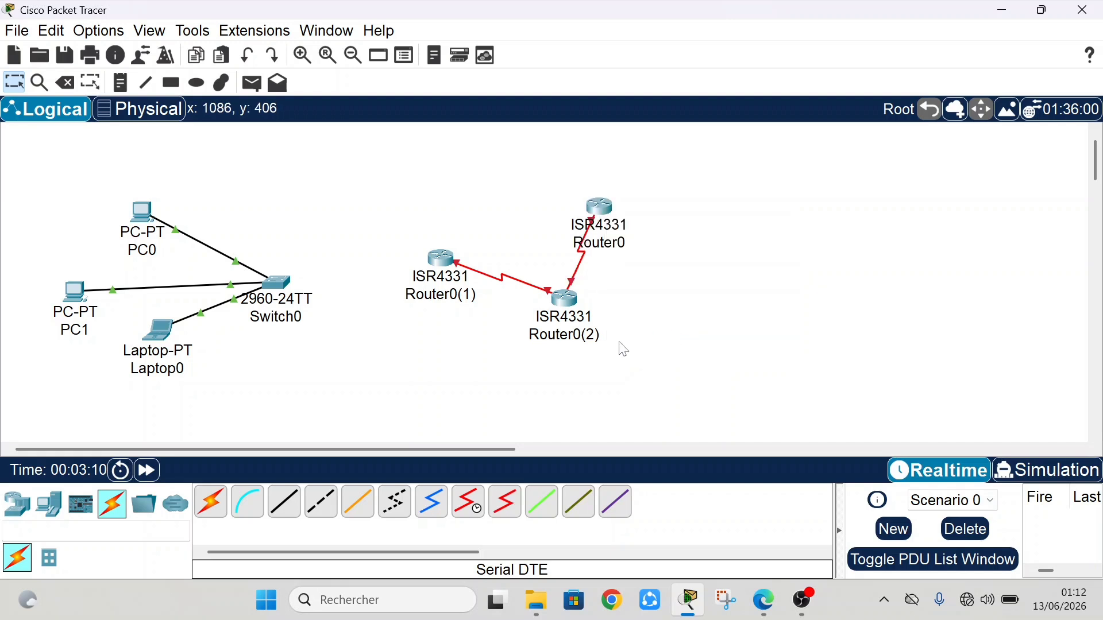
# Step: Connect Router0's Serial0/2/1 to Router0(1)'s Serial0/2/1 with a Serial DTE cable, and check the installed module in Router0(2)'s physical device view
pyautogui.click(507, 504)
pyautogui.click(603, 210)
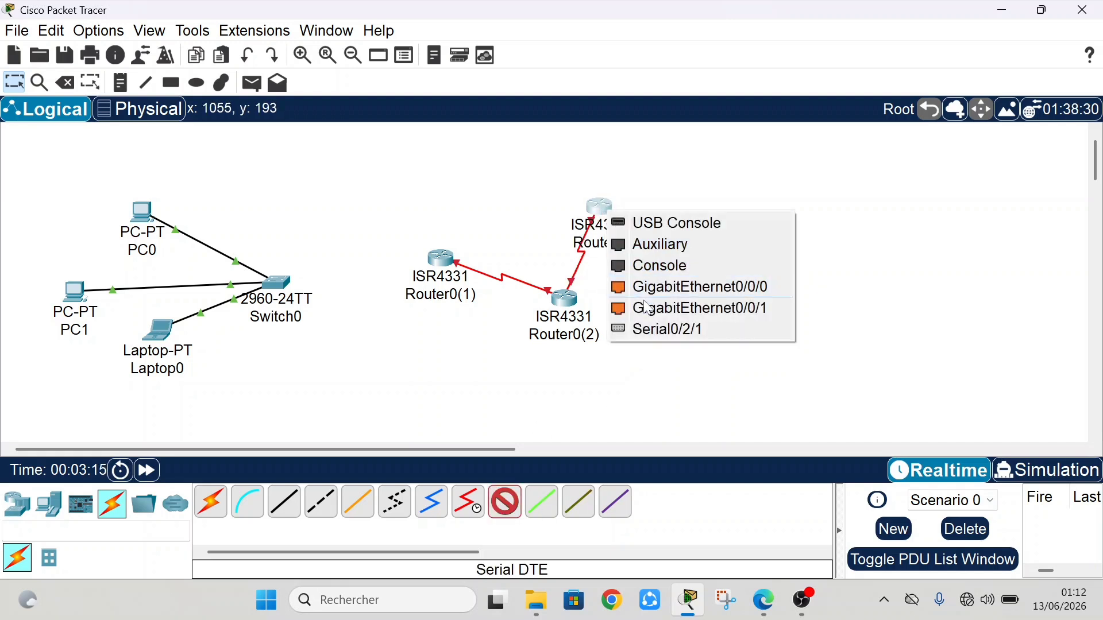
pyautogui.click(653, 332)
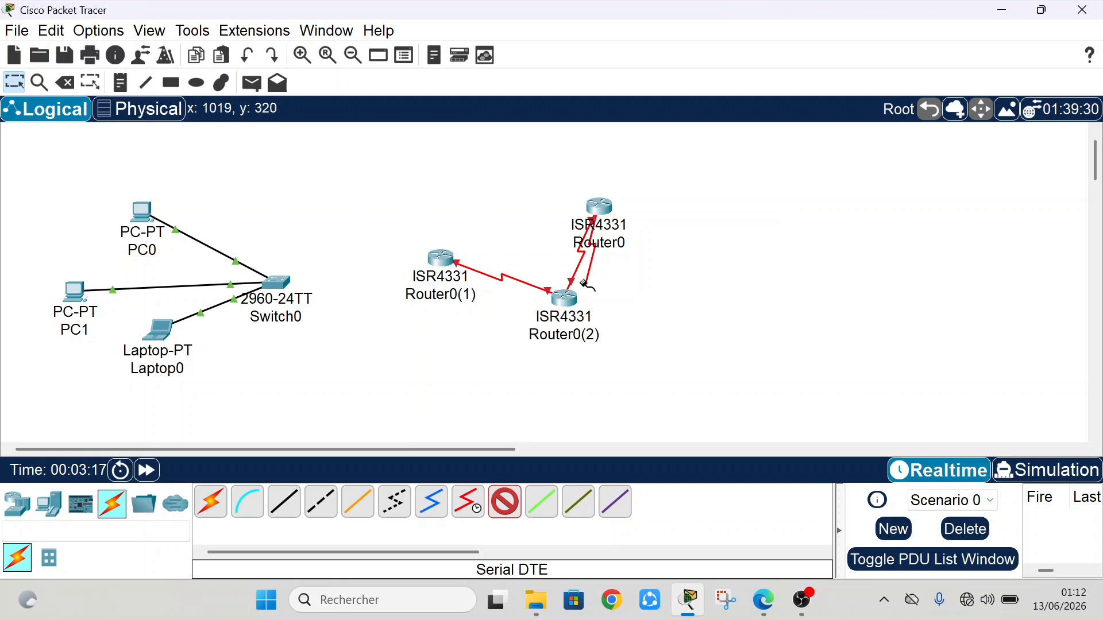
pyautogui.click(440, 259)
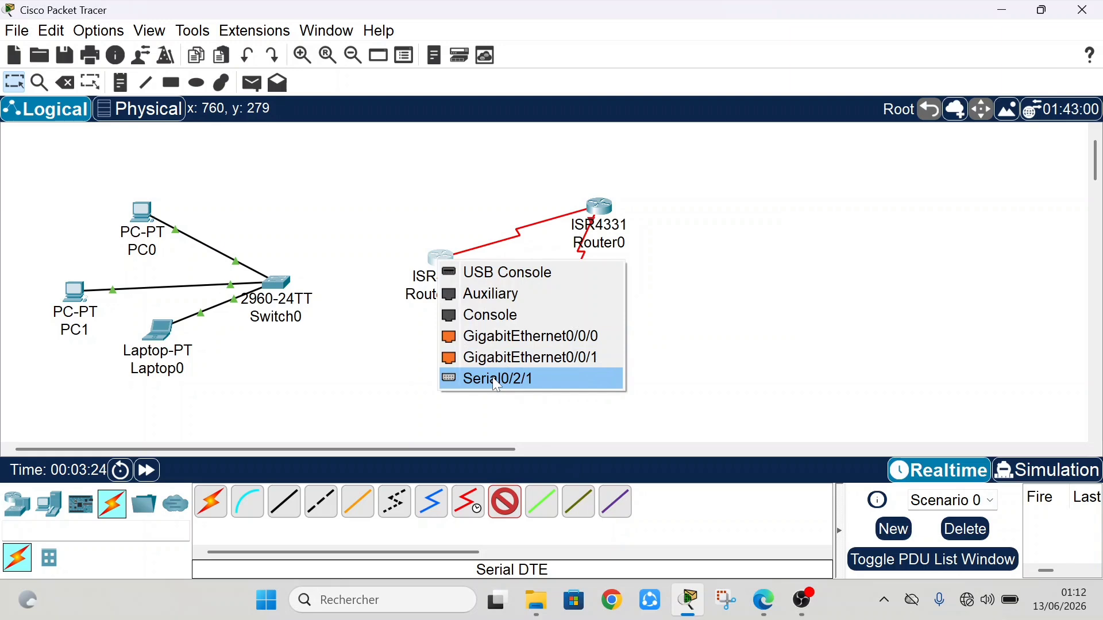
pyautogui.click(492, 377)
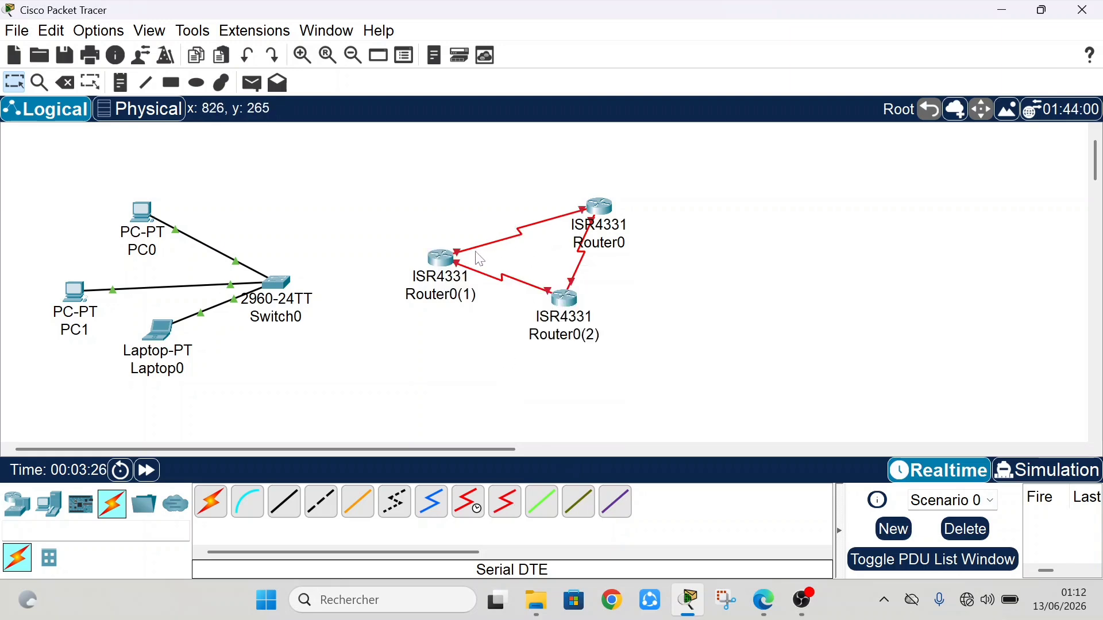
pyautogui.click(558, 297)
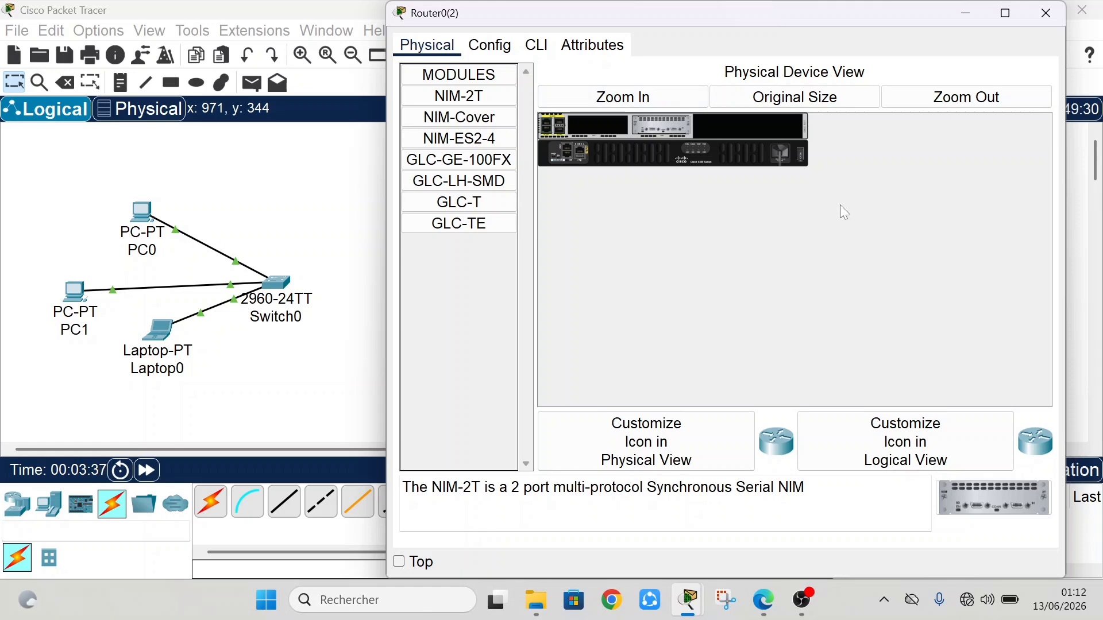
pyautogui.click(1046, 14)
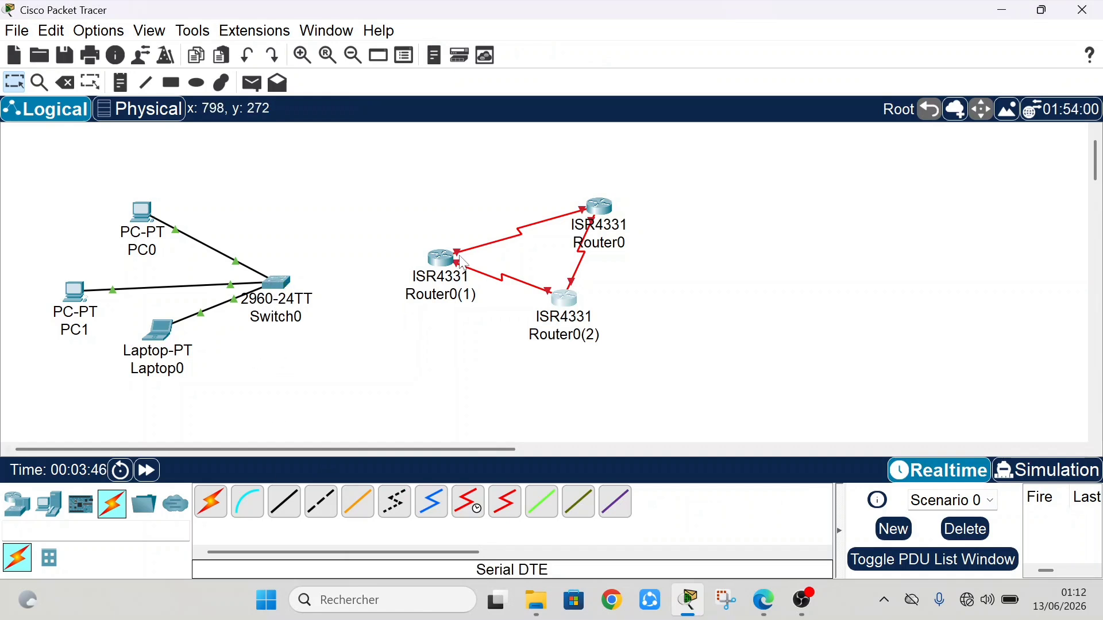
# Step: Connect Switch0's FastEthernet0/4 to Router0(1)'s GigabitEthernet0/0/0 with a copper straight-through cable
pyautogui.click(279, 507)
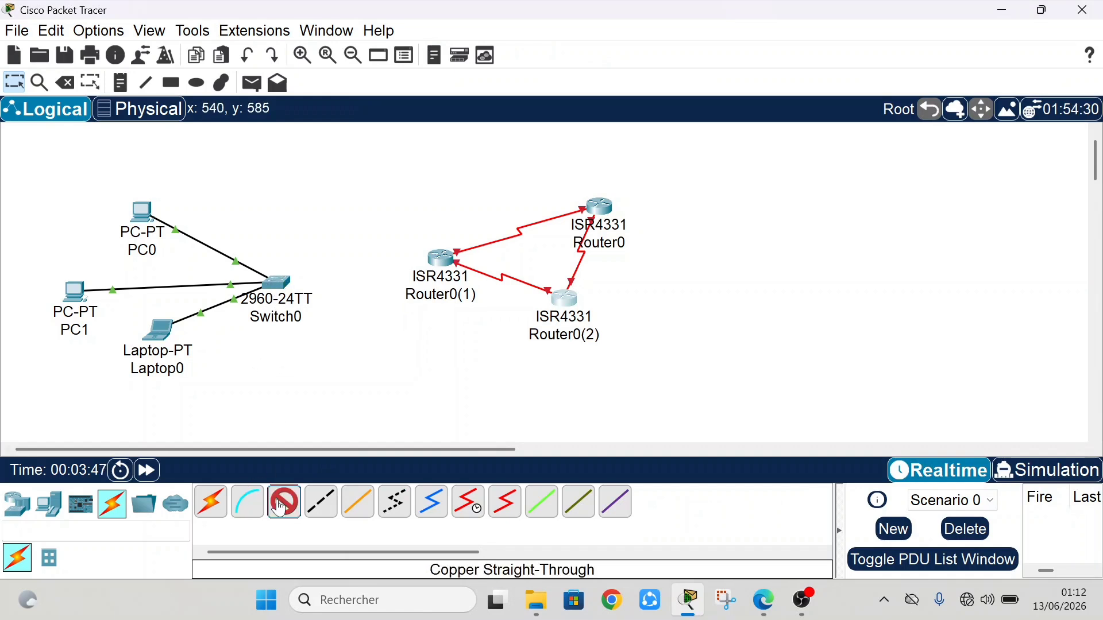
pyautogui.click(274, 282)
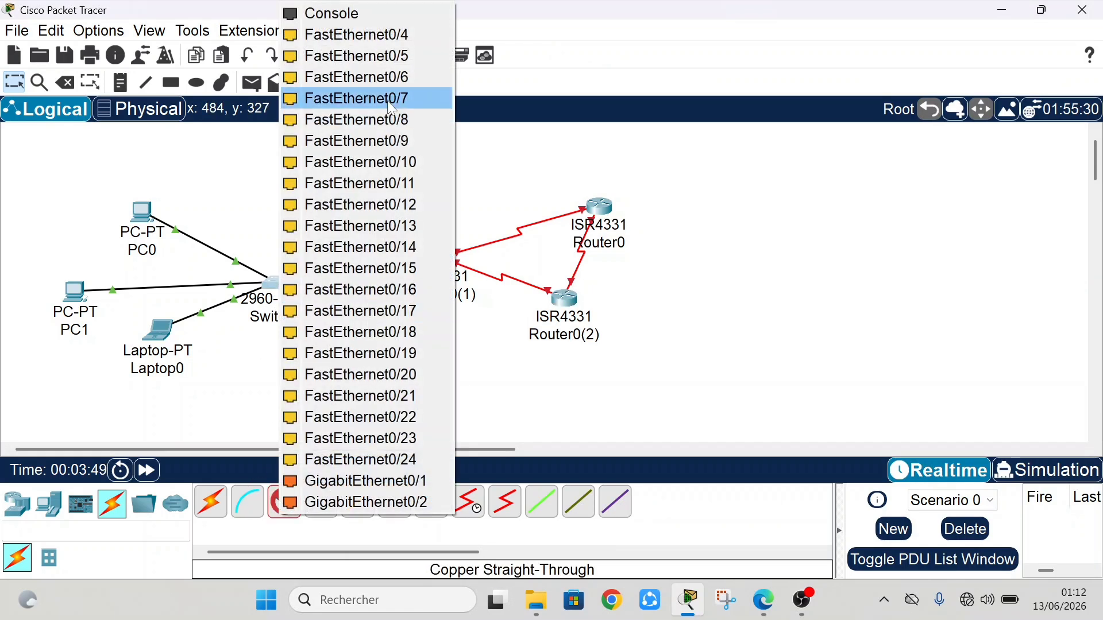
pyautogui.click(367, 34)
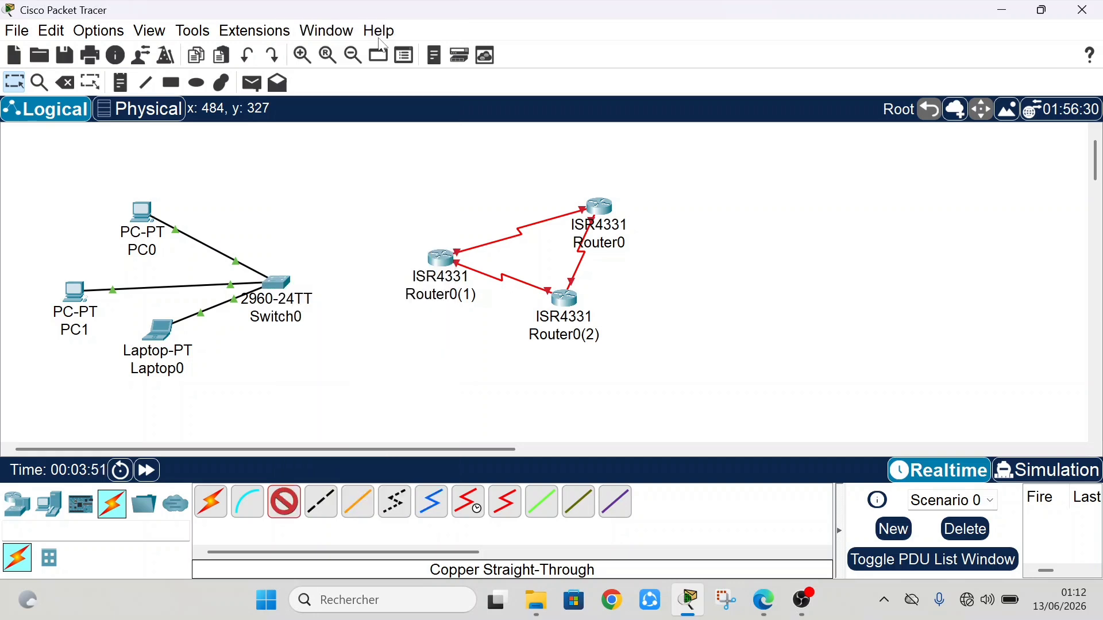
pyautogui.click(439, 261)
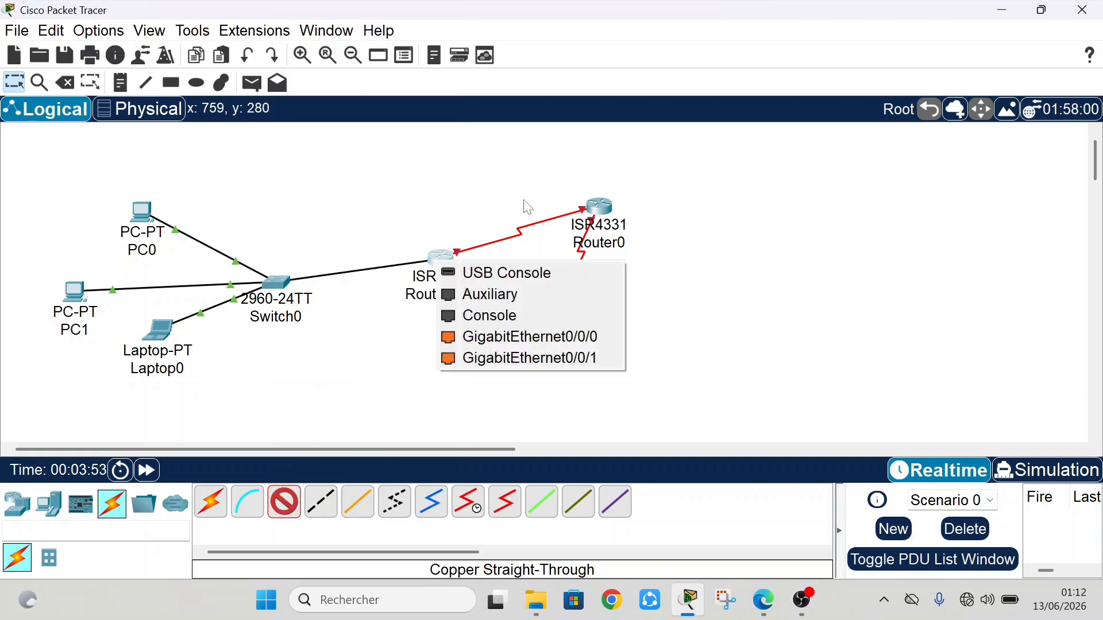
pyautogui.click(520, 339)
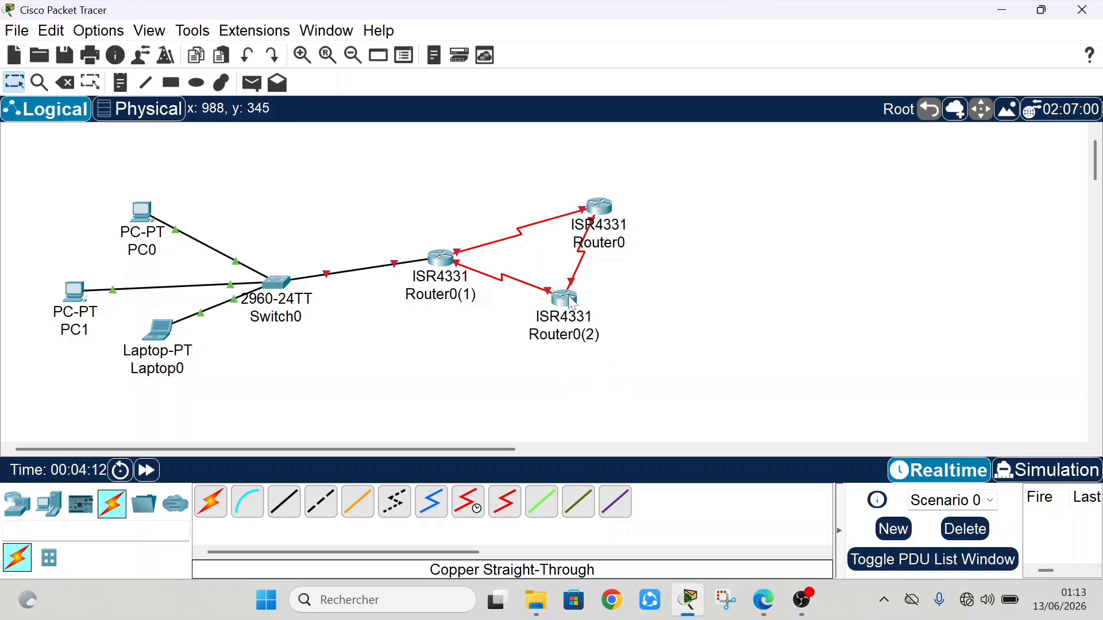
# Step: Shift Router0(2) slightly upward and add a second 2960 switch below it
pyautogui.moveTo(572, 308); pyautogui.dragTo(565, 293)
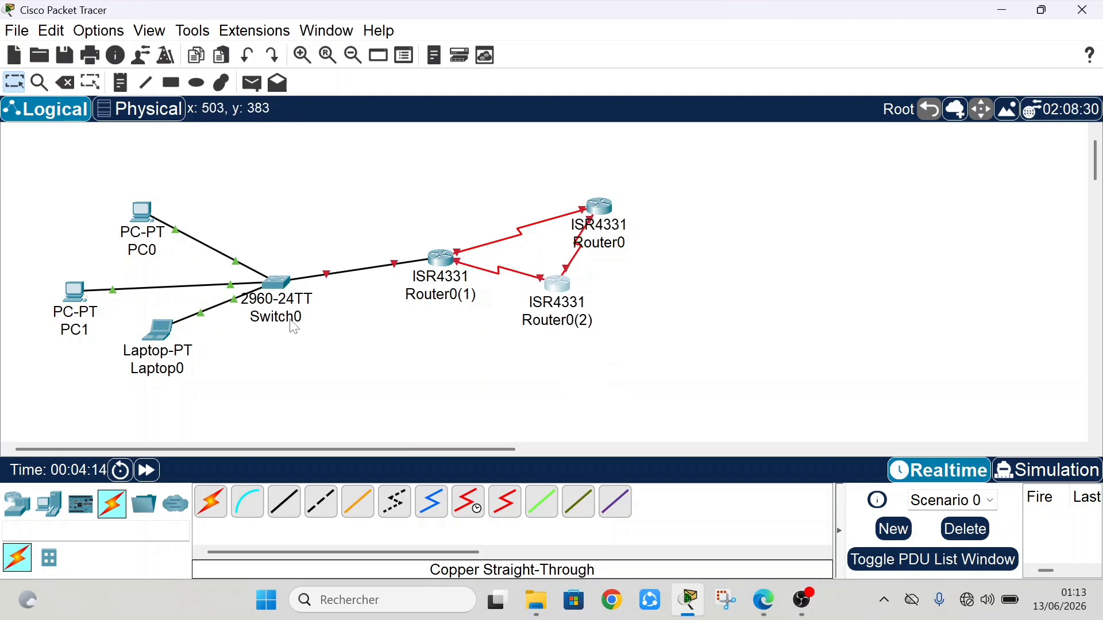
pyautogui.click(17, 505)
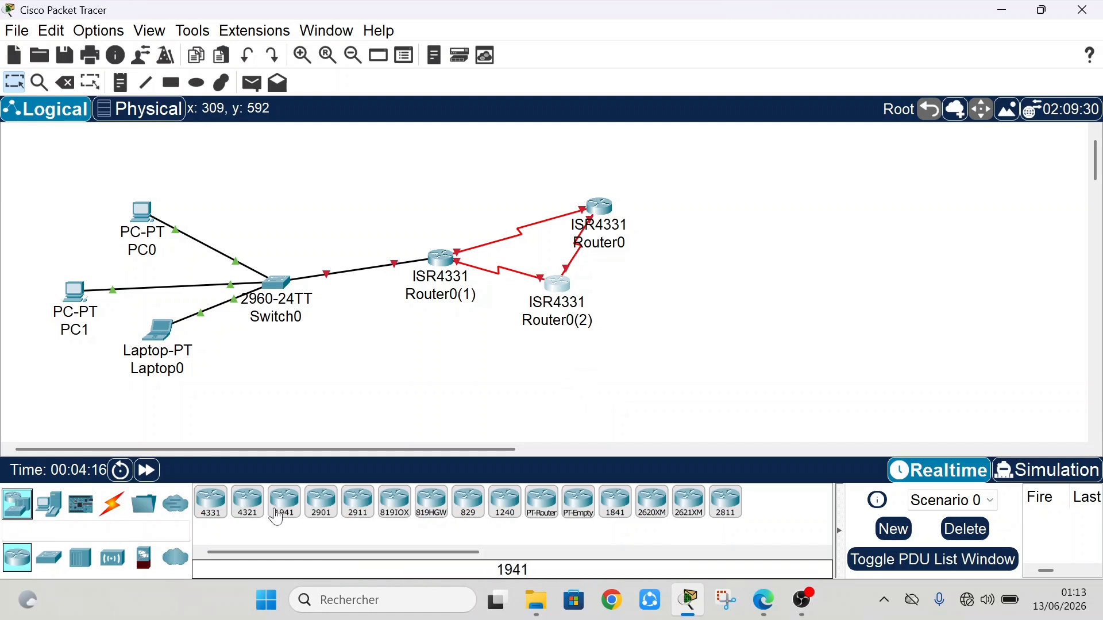
pyautogui.click(49, 557)
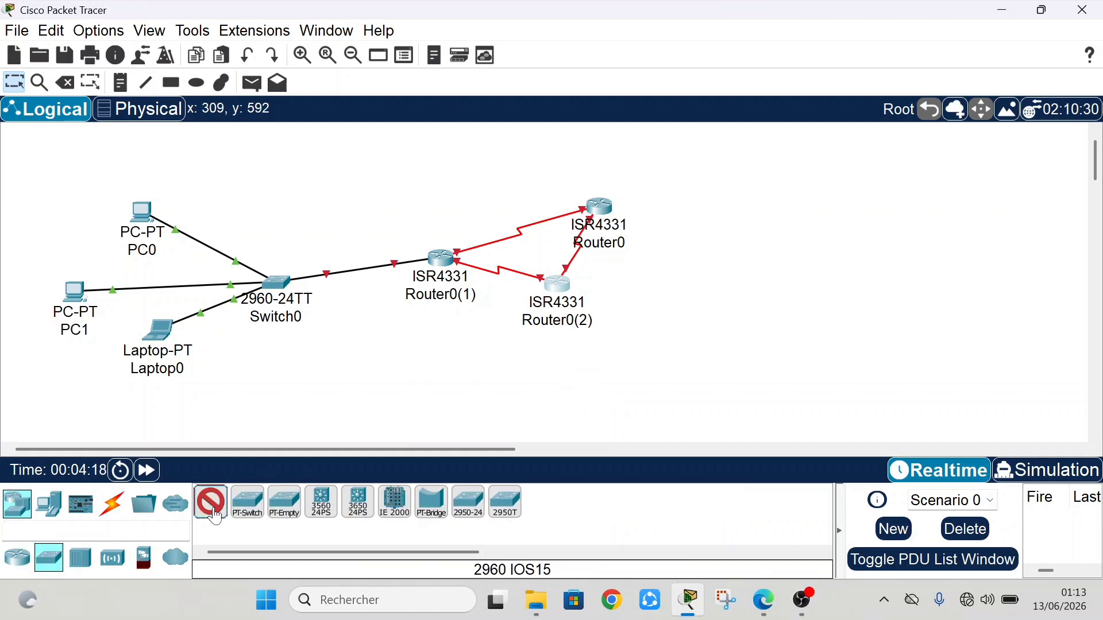
pyautogui.moveTo(215, 517); pyautogui.dragTo(561, 373)
# Step: Connect a GigabitEthernet port of Router0(2) to Switch1 with a copper straight-through cable and align the switch under the router
pyautogui.click(113, 504)
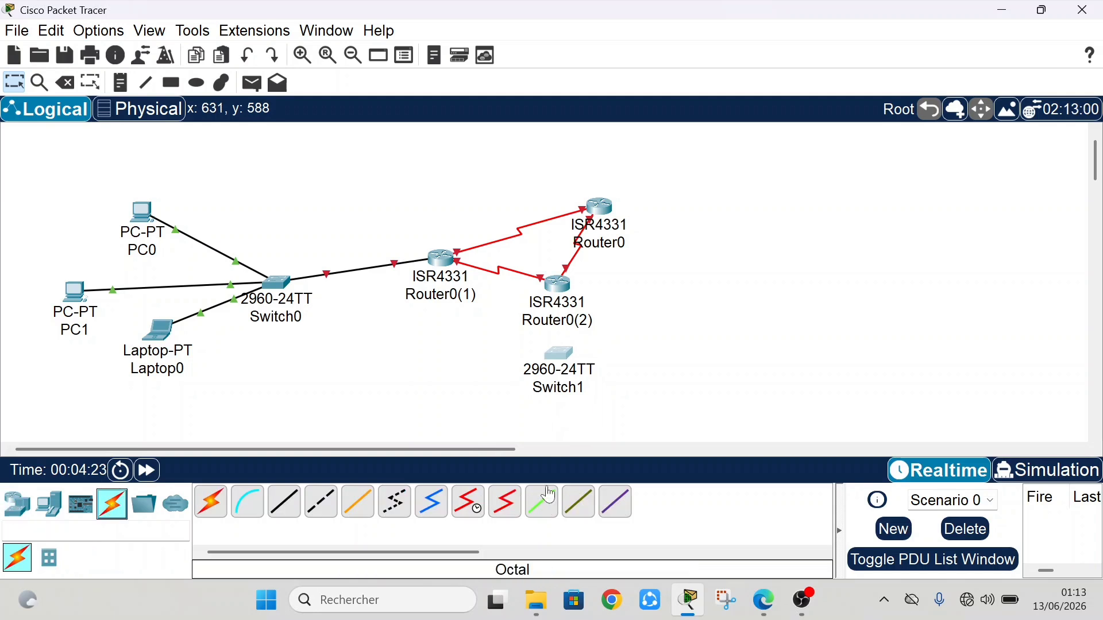
pyautogui.click(284, 510)
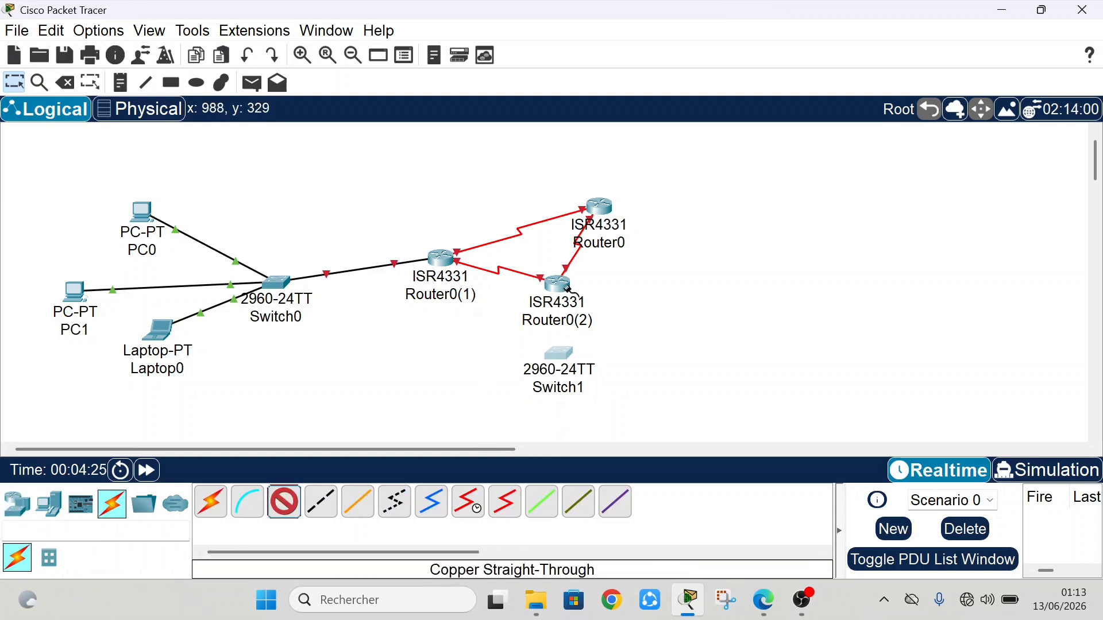
pyautogui.click(562, 287)
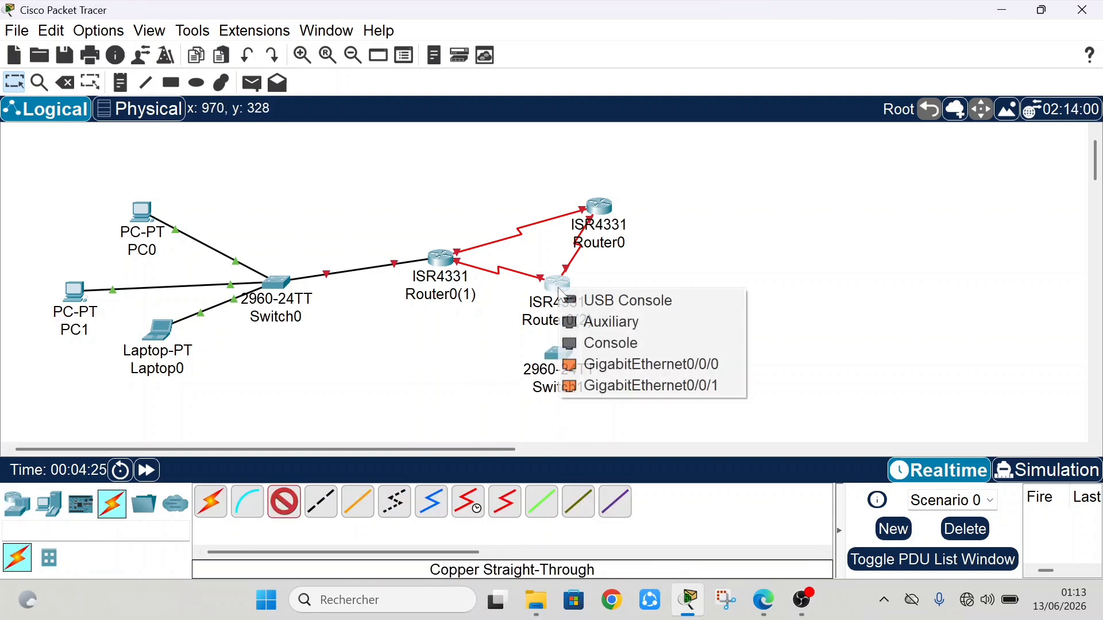
pyautogui.click(653, 378)
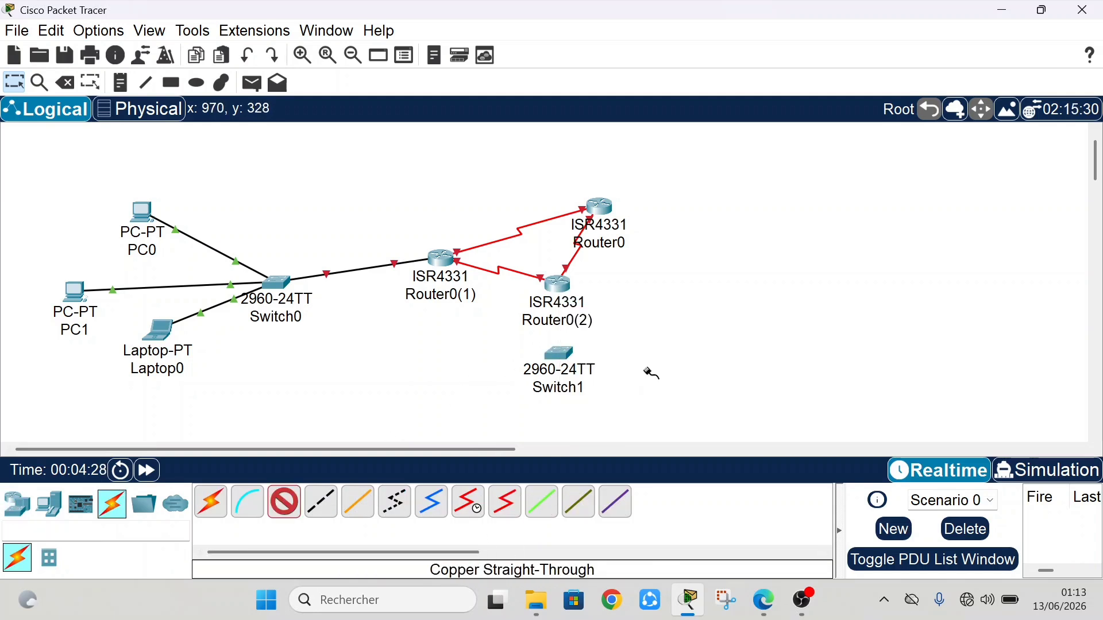
pyautogui.click(555, 354)
pyautogui.click(629, 37)
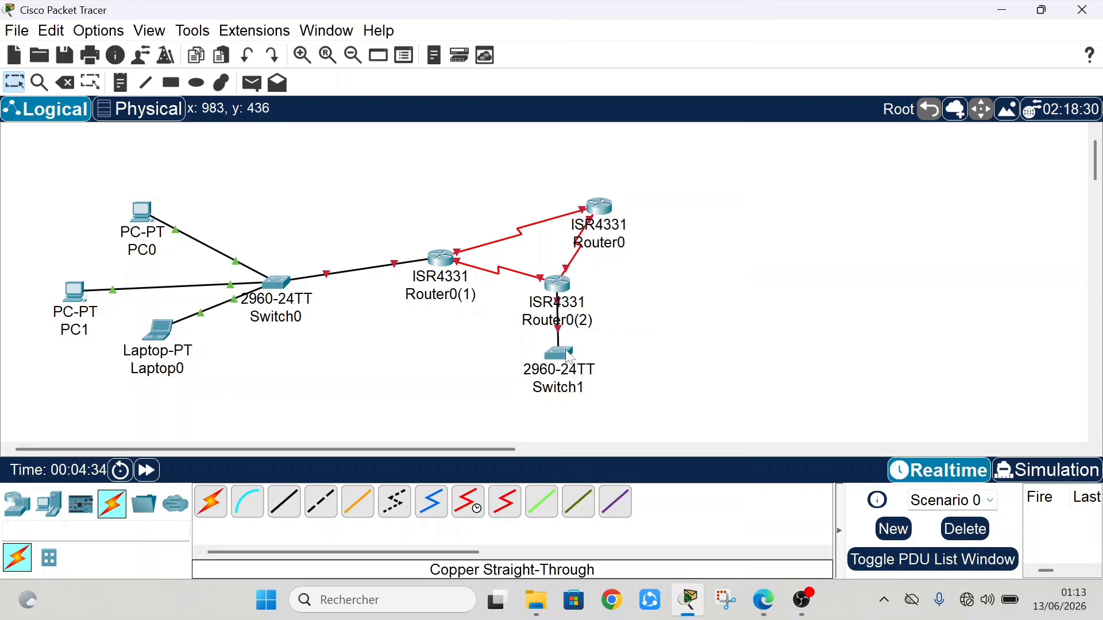
pyautogui.moveTo(565, 351); pyautogui.dragTo(562, 352)
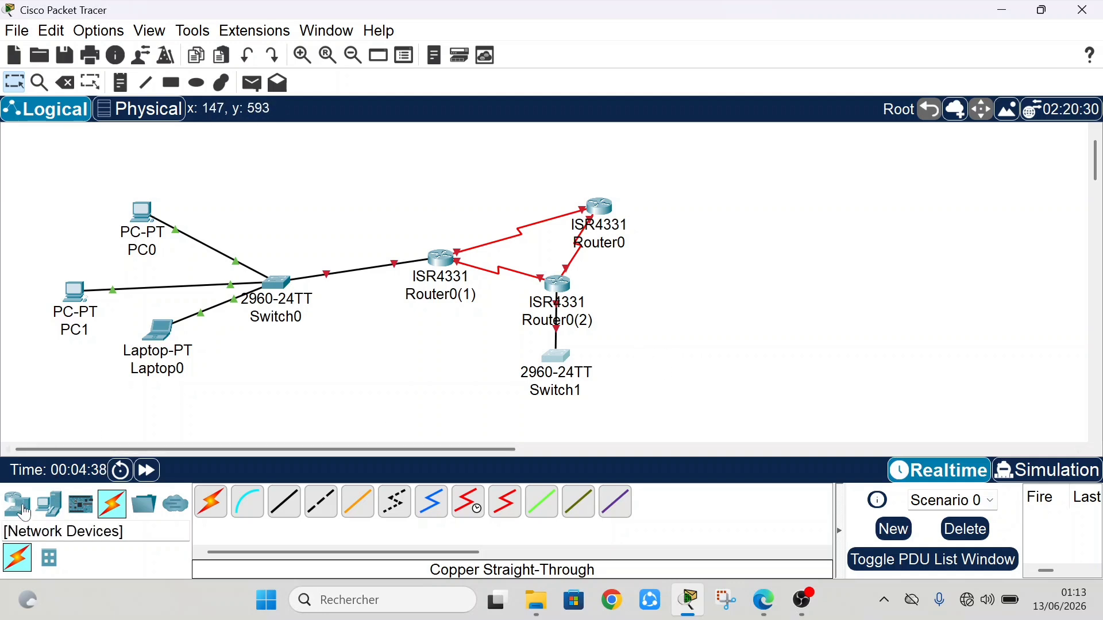
# Step: Add an AP-PT wireless access point and place it beside Switch1
pyautogui.click(51, 511)
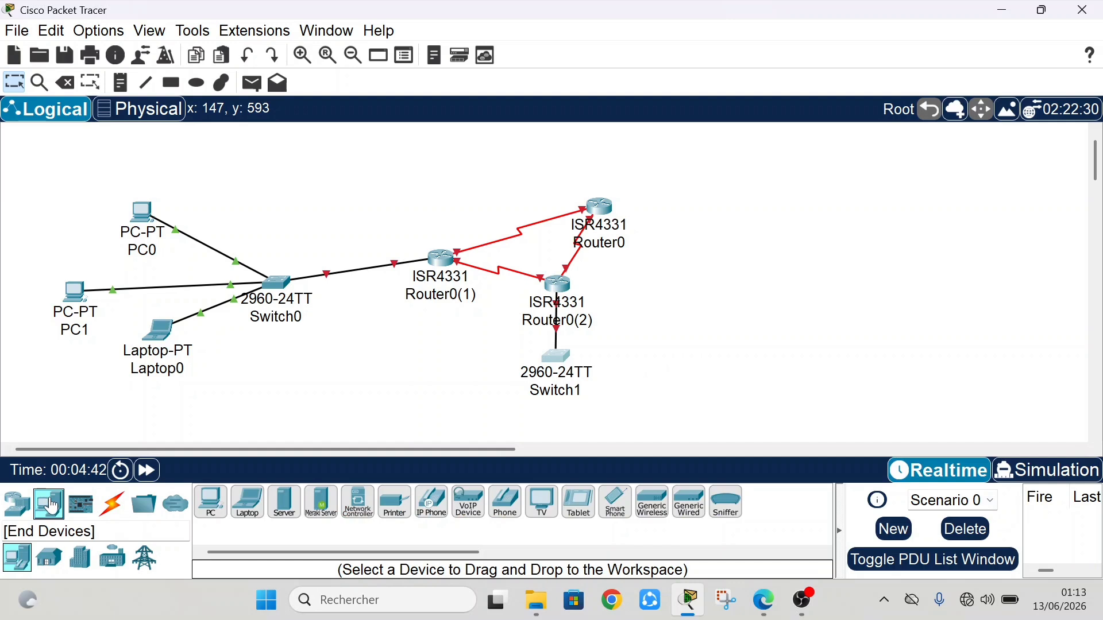
pyautogui.click(15, 504)
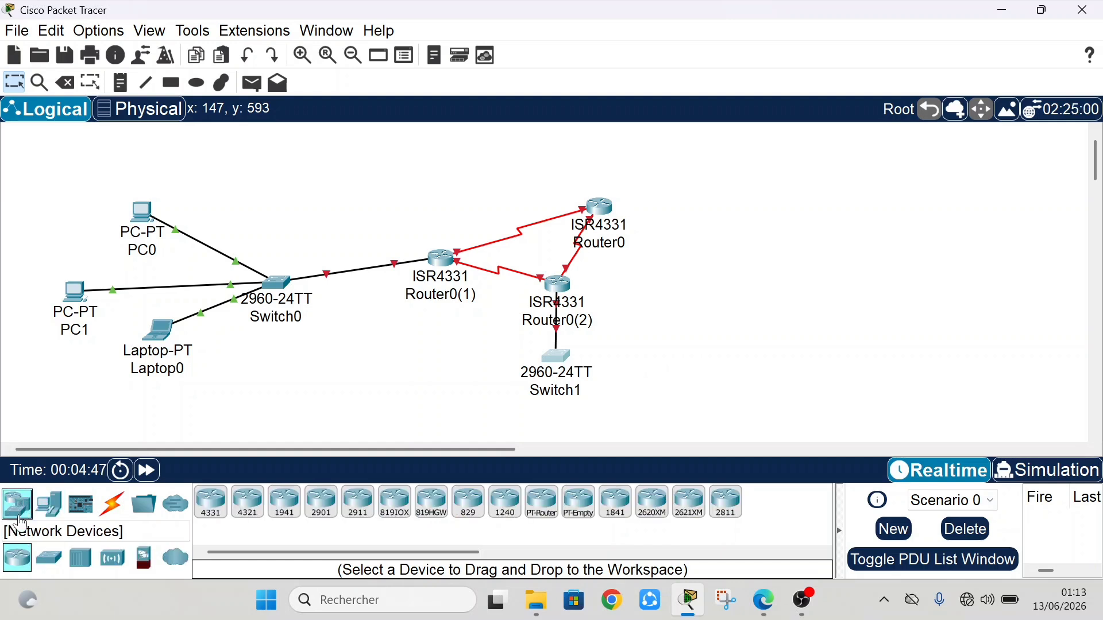
pyautogui.click(112, 560)
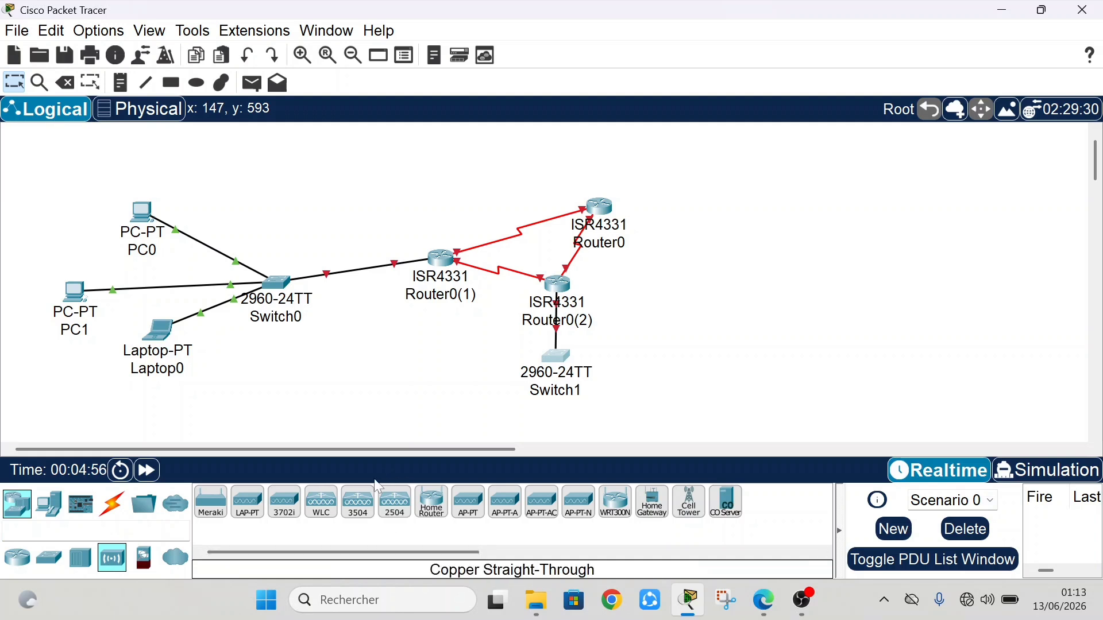
pyautogui.click(469, 511)
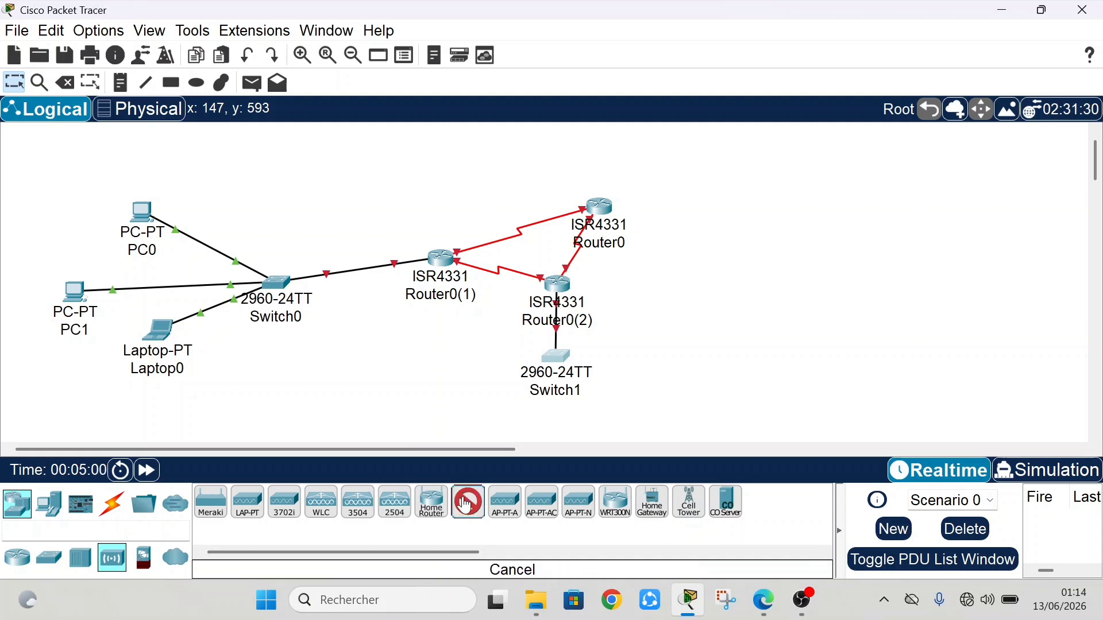
pyautogui.click(640, 373)
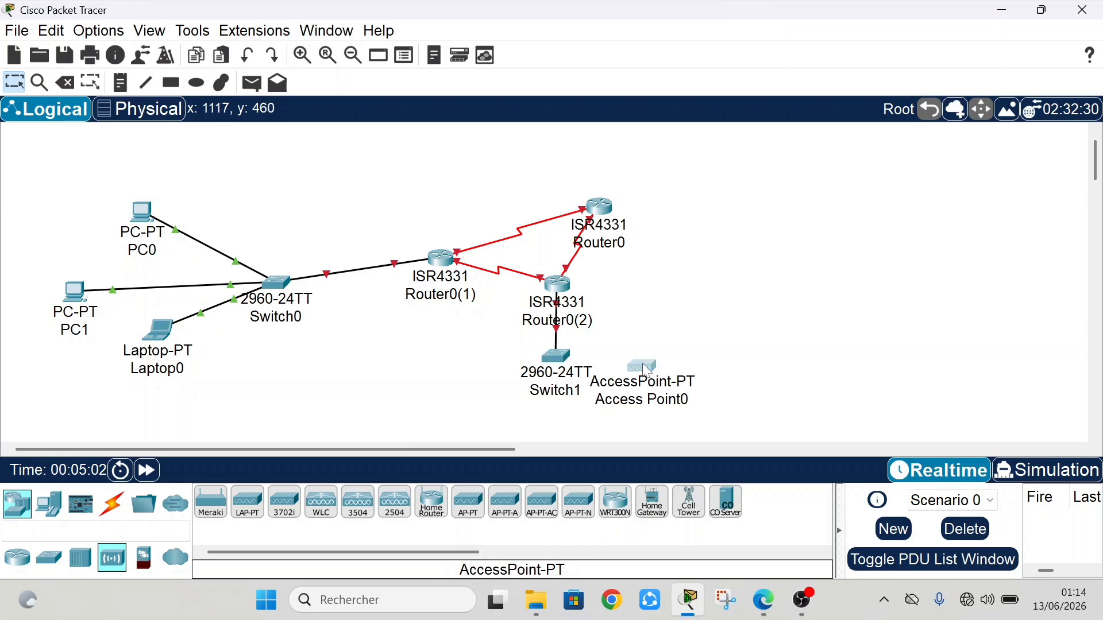
pyautogui.moveTo(641, 364); pyautogui.dragTo(661, 358)
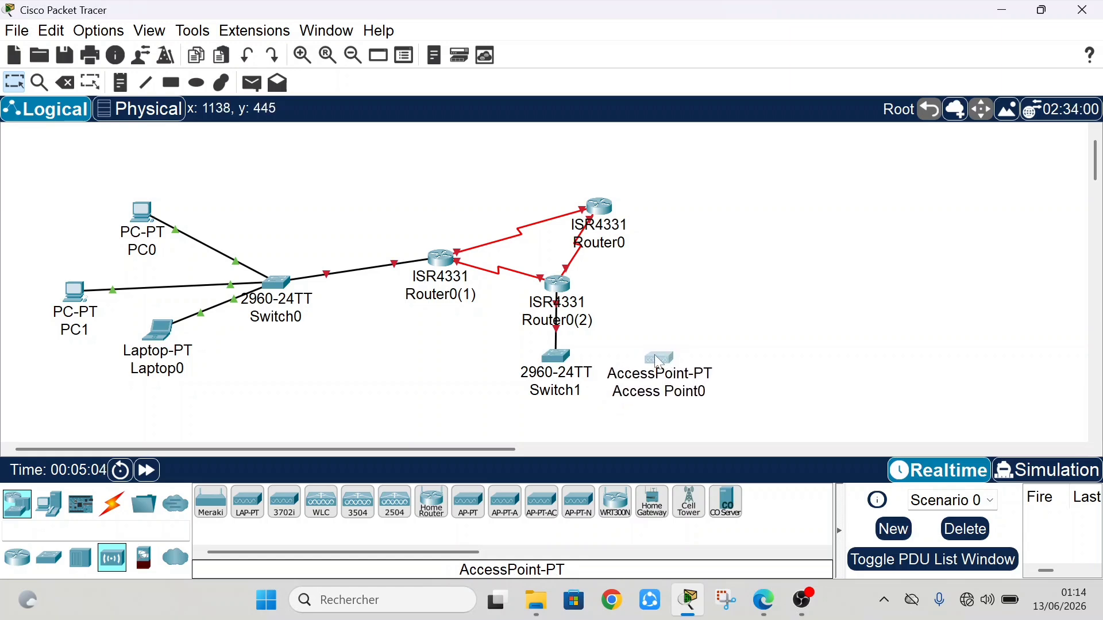
# Step: Replace the new access point's display name with the person's first name
pyautogui.click(658, 361)
pyautogui.click(496, 48)
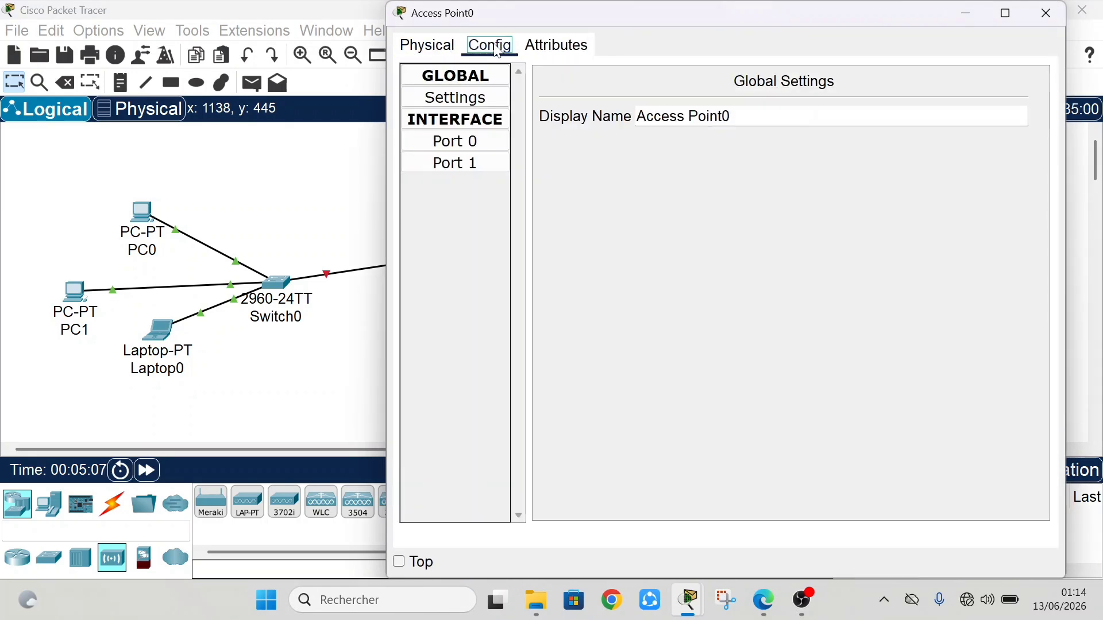
pyautogui.hotkey('ctrl', 'a')
pyautogui.press('BackSpace')
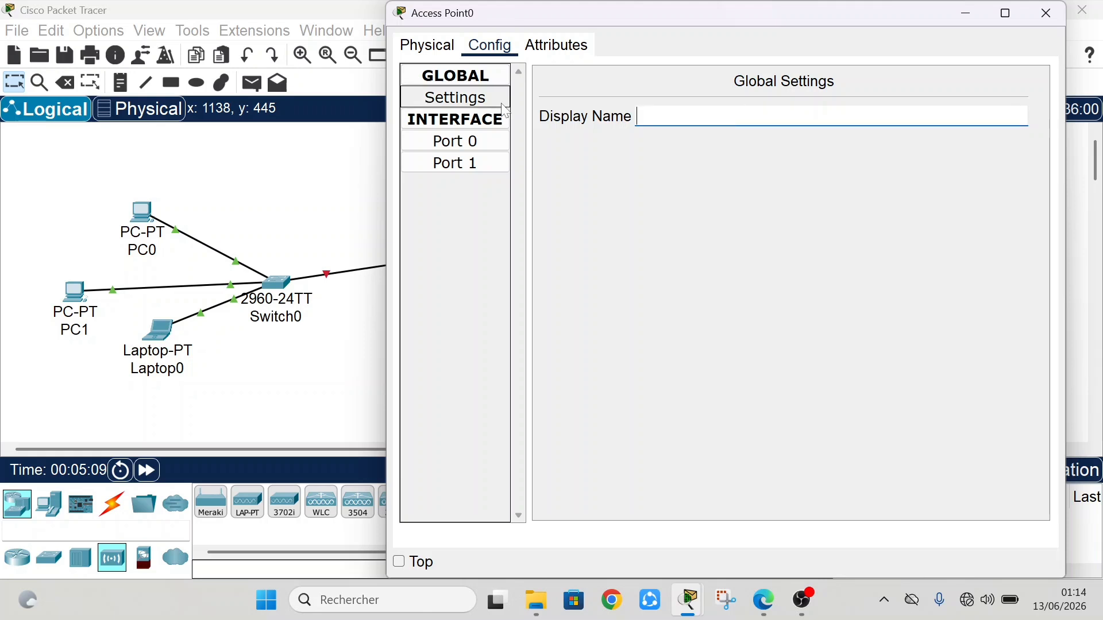
pyautogui.write('Joe')
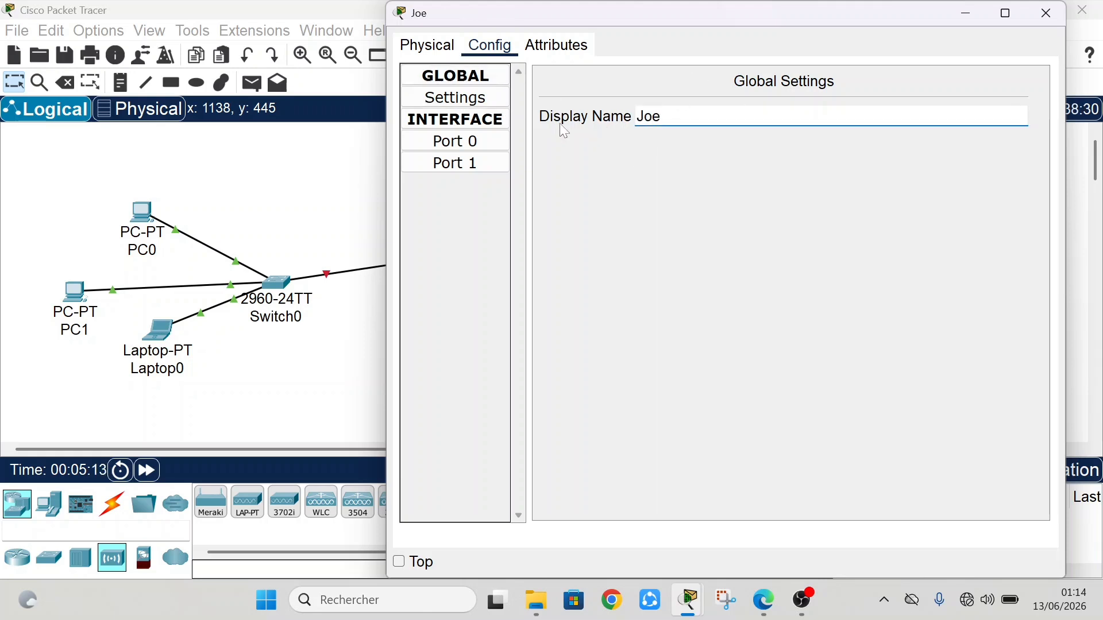
pyautogui.press('Tab')
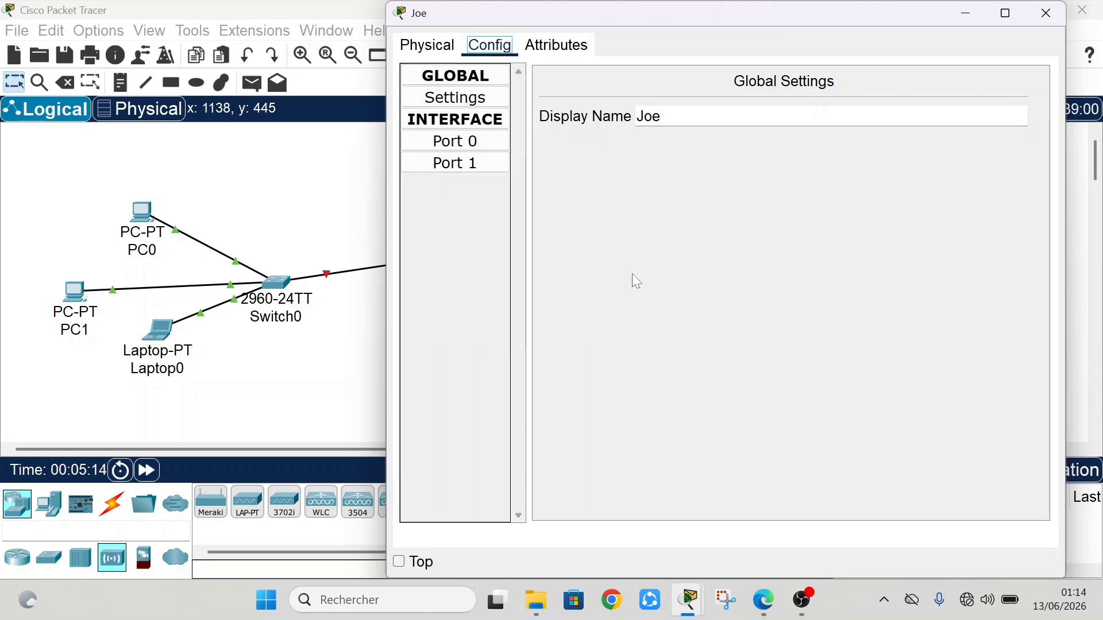
pyautogui.click(1053, 14)
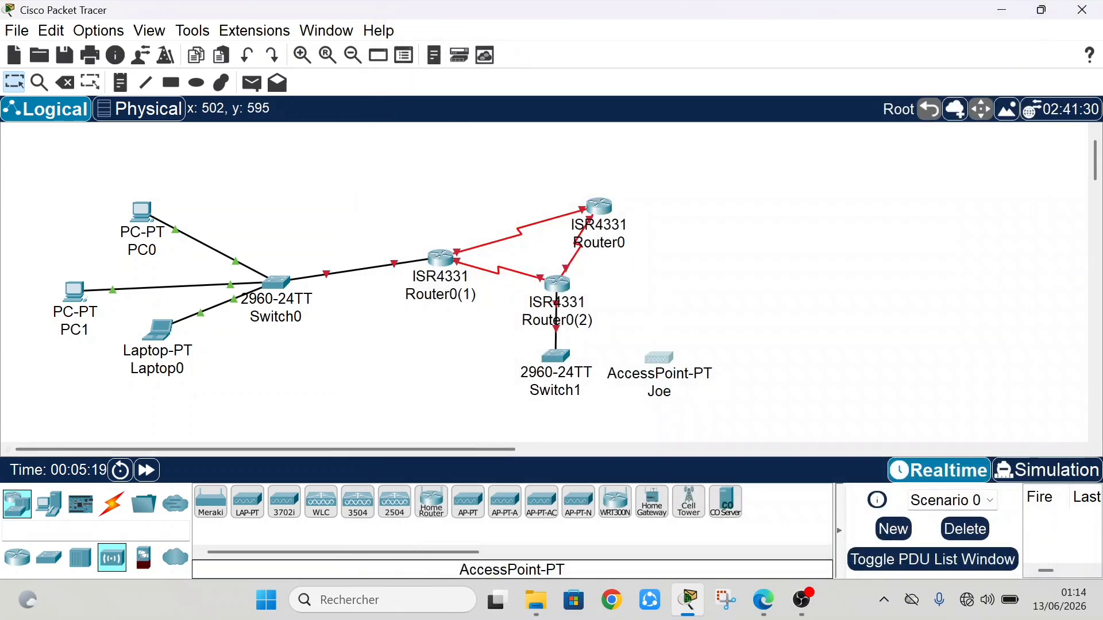
# Step: Add two laptops on the far side of the access point from Switch1 and align them one above the other
pyautogui.click(49, 503)
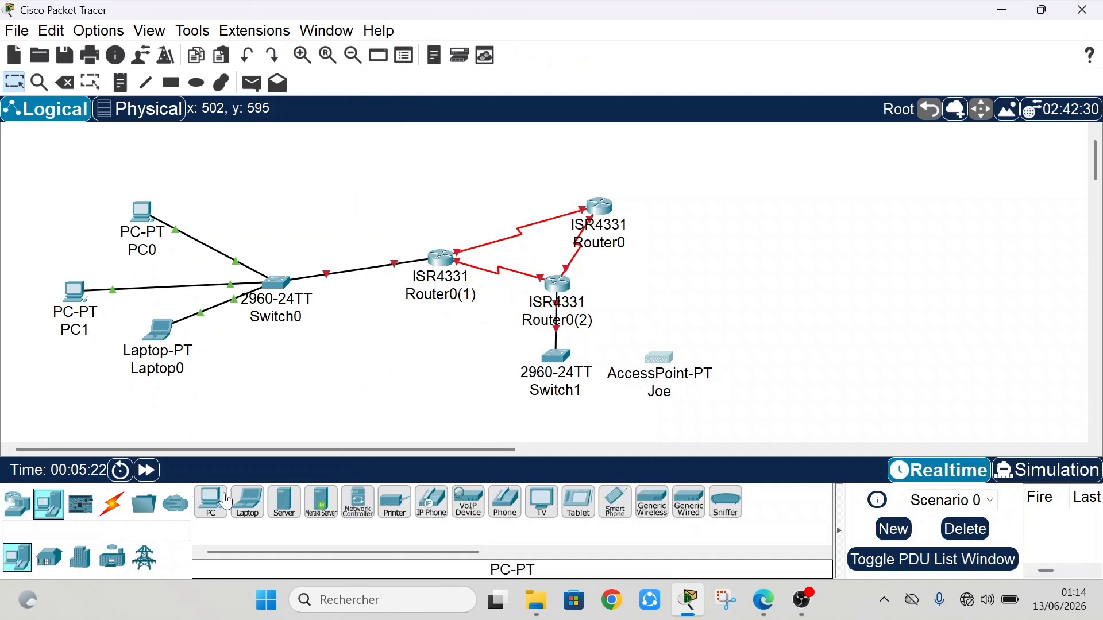
pyautogui.click(246, 504)
pyautogui.click(755, 336)
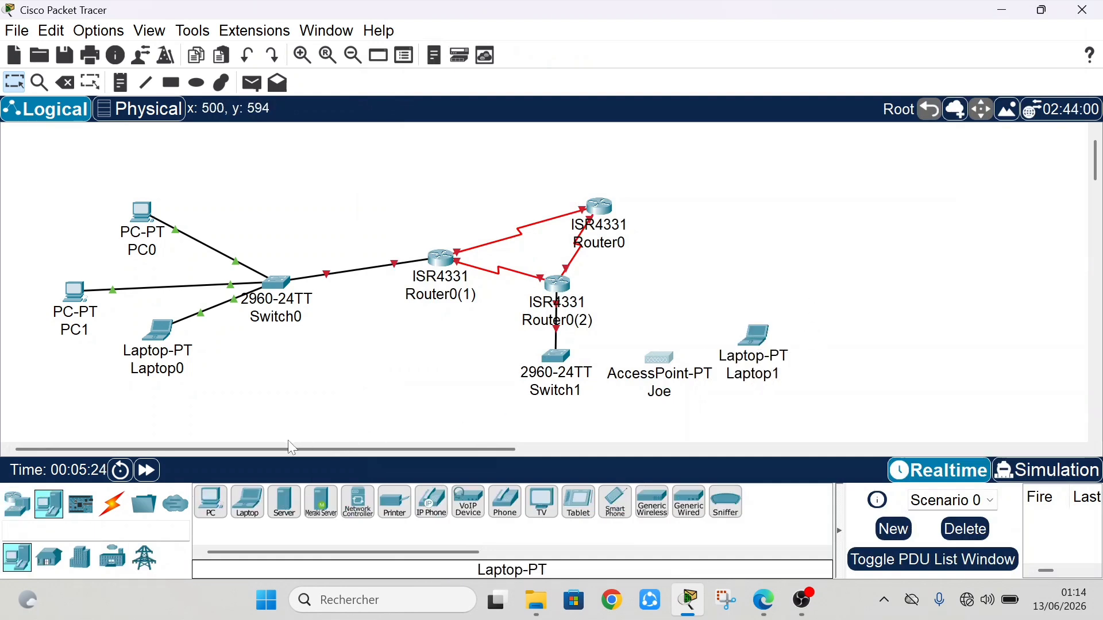
pyautogui.click(256, 500)
pyautogui.click(738, 416)
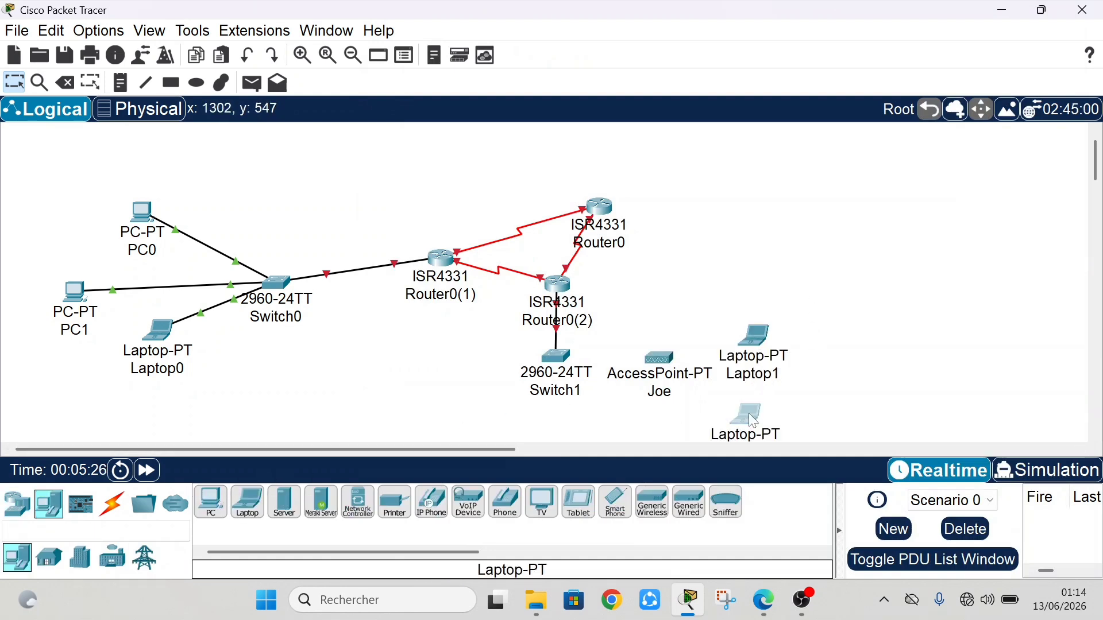
pyautogui.moveTo(739, 414); pyautogui.dragTo(766, 412)
pyautogui.moveTo(757, 340); pyautogui.dragTo(763, 336)
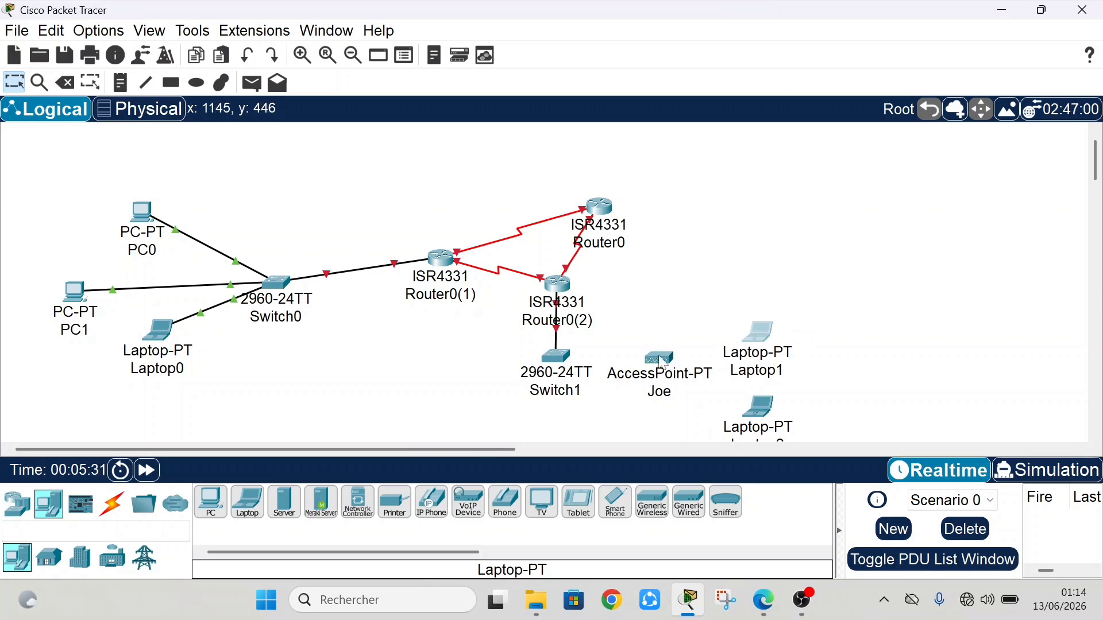
# Step: Replace Laptop1's built-in Ethernet module with a WPC300N wireless module and power the laptop back on
pyautogui.click(759, 334)
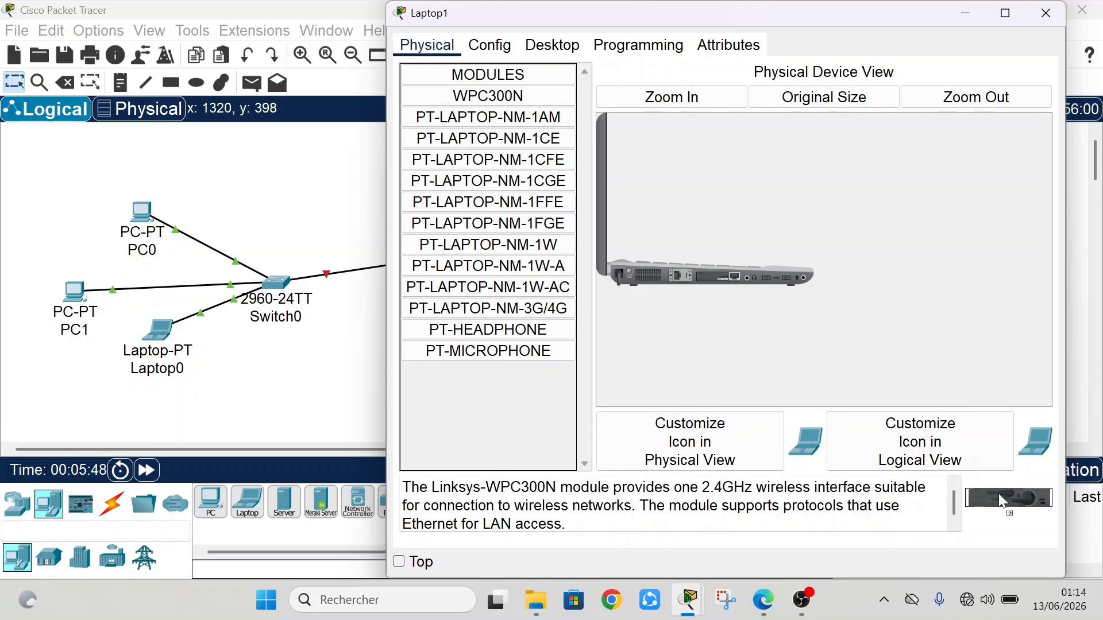
pyautogui.moveTo(722, 287); pyautogui.dragTo(504, 412)
pyautogui.moveTo(1013, 507); pyautogui.dragTo(722, 285)
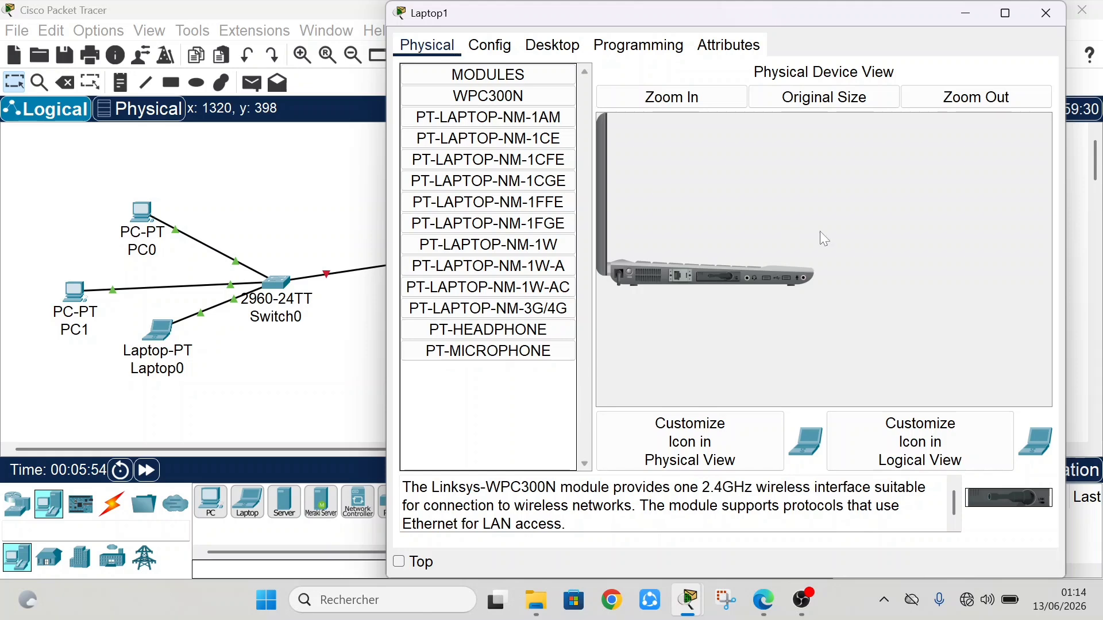
pyautogui.click(630, 274)
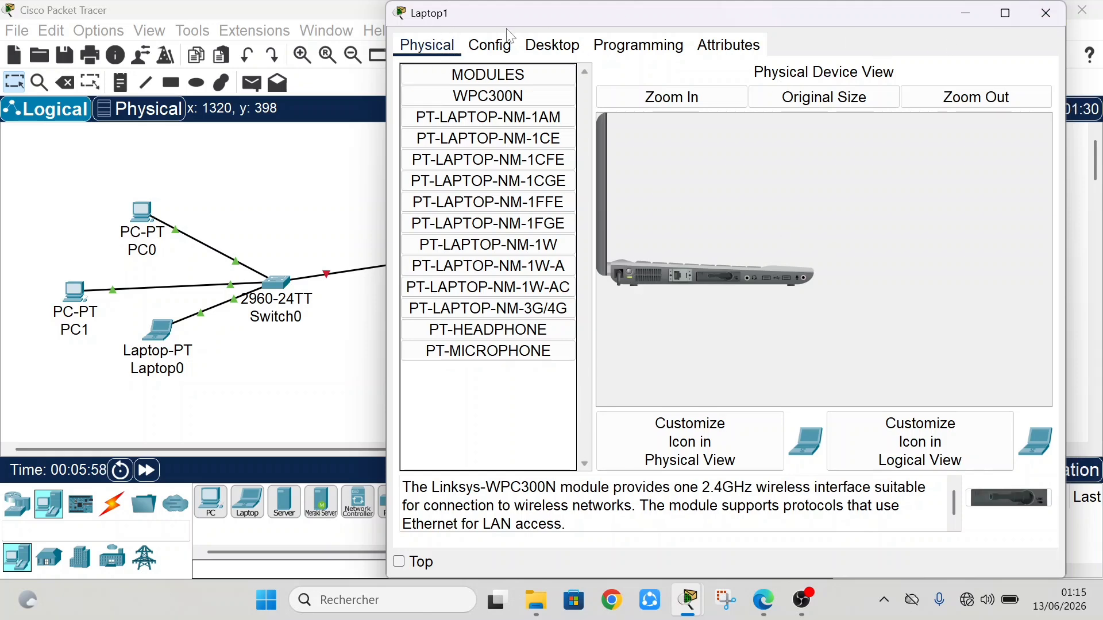
# Step: Check Laptop1's link information in the PC Wireless application, and close the laptop's window
pyautogui.click(540, 51)
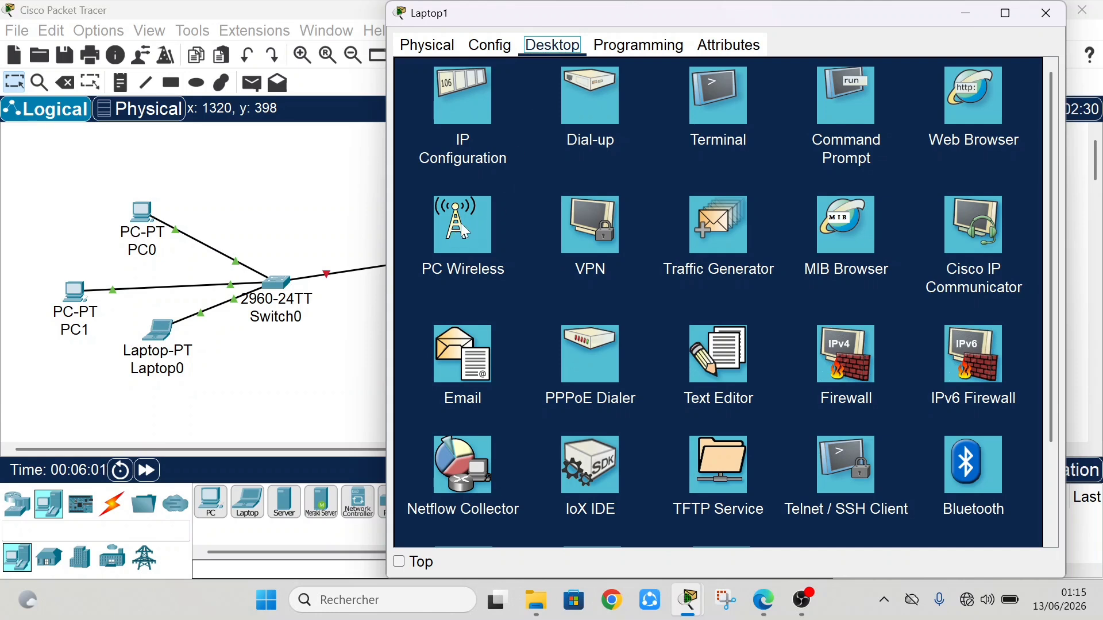
pyautogui.click(478, 215)
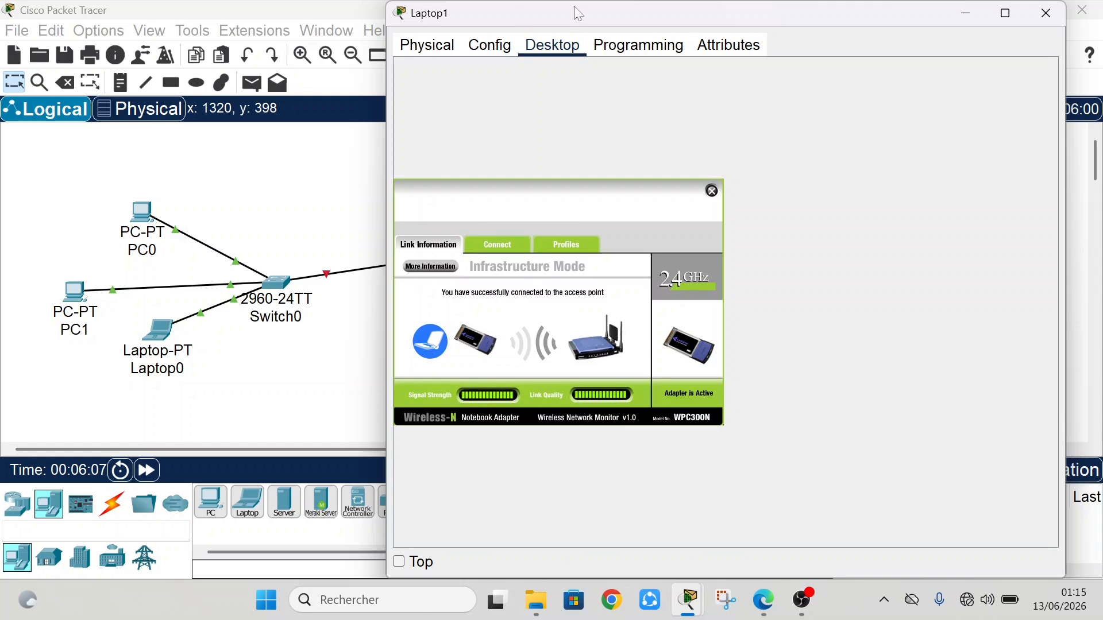
pyautogui.moveTo(578, 13); pyautogui.dragTo(546, 198)
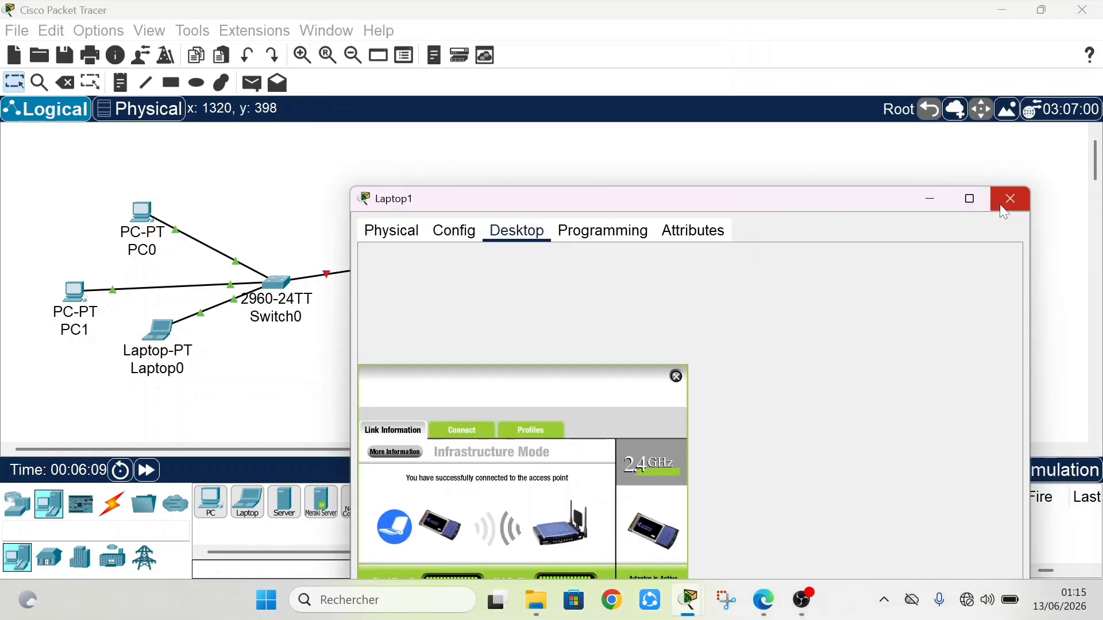
pyautogui.click(1015, 190)
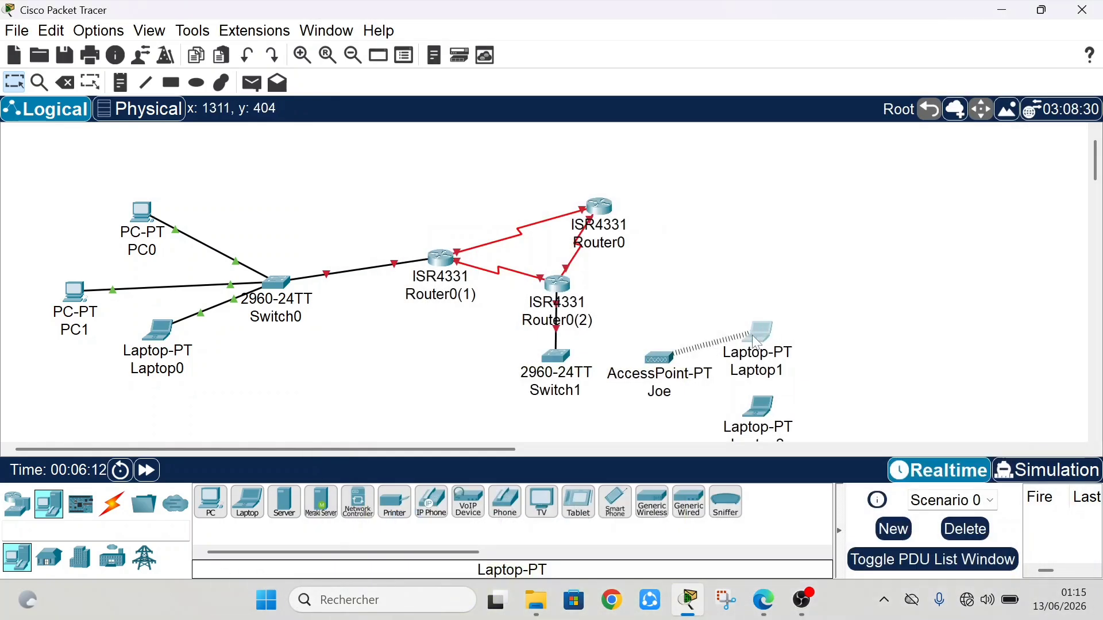
# Step: Power off Laptop2 and remove its built-in Ethernet module
pyautogui.click(757, 409)
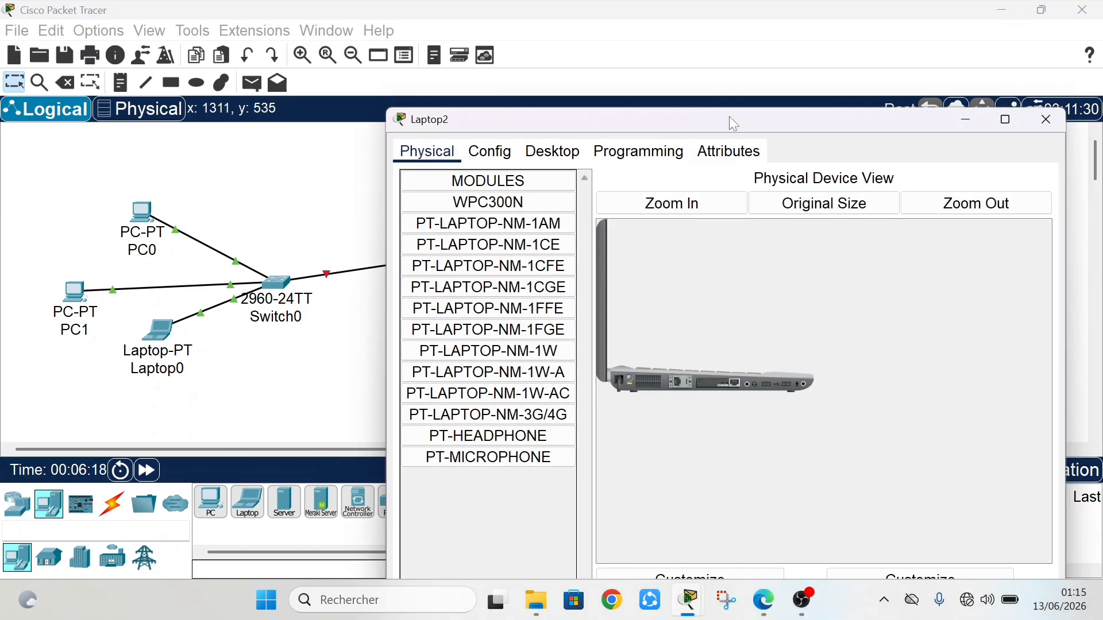
pyautogui.moveTo(734, 124); pyautogui.dragTo(714, 94)
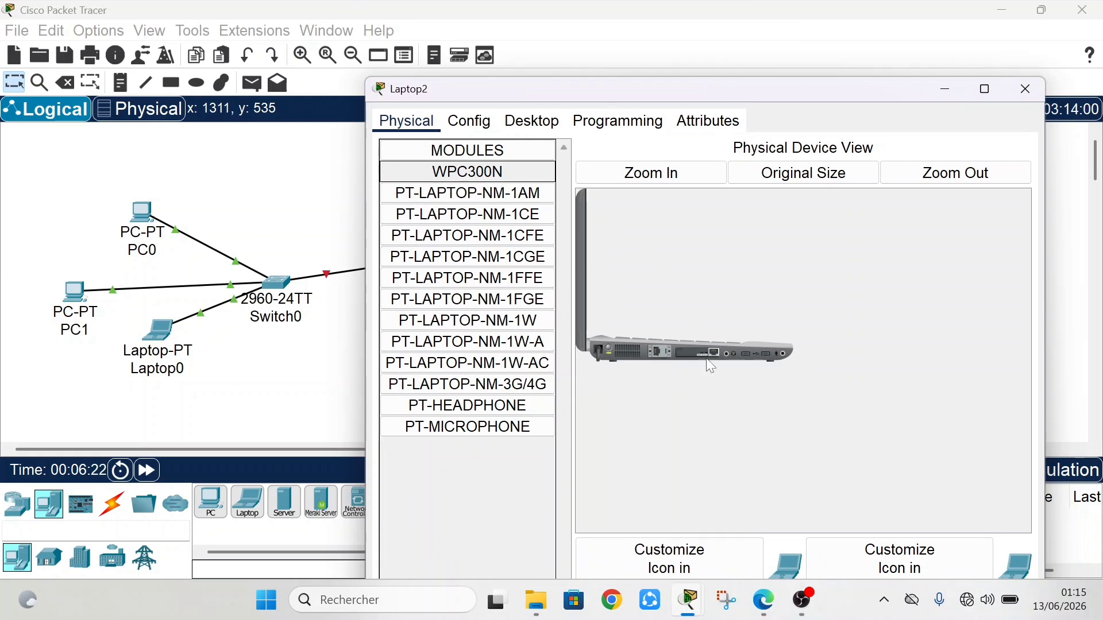
pyautogui.moveTo(700, 359); pyautogui.dragTo(465, 515)
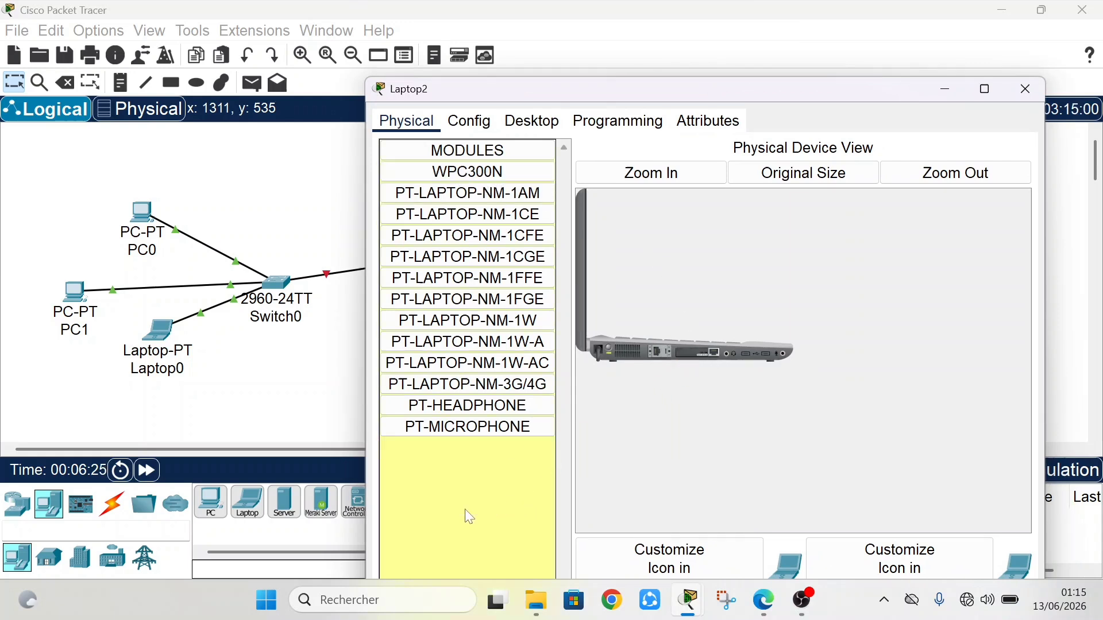
pyautogui.click(650, 319)
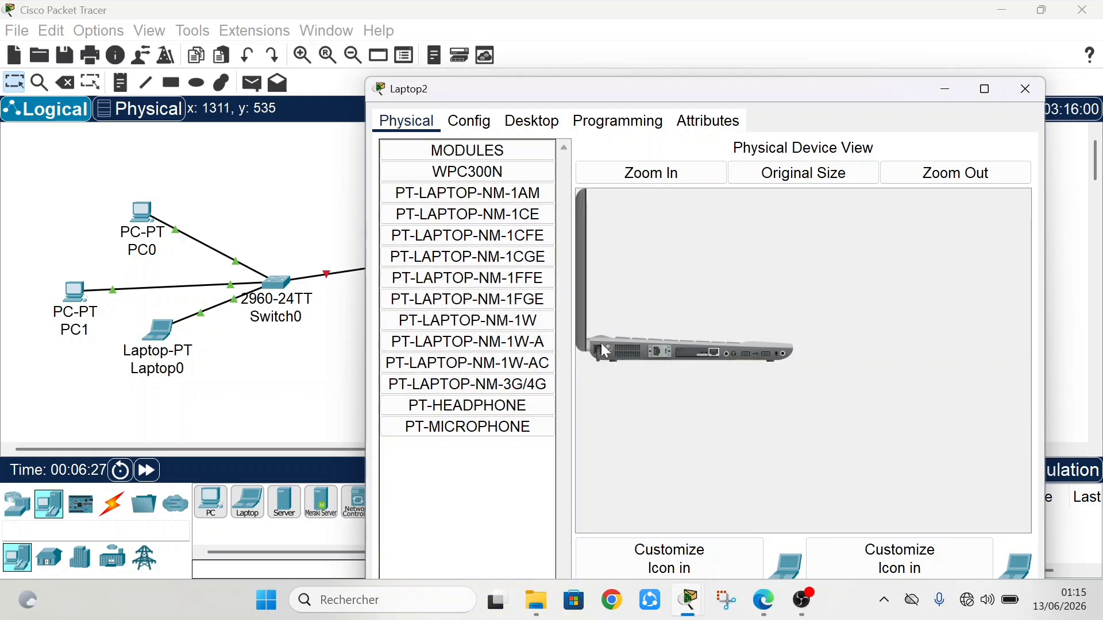
pyautogui.click(611, 352)
pyautogui.moveTo(688, 349); pyautogui.dragTo(457, 513)
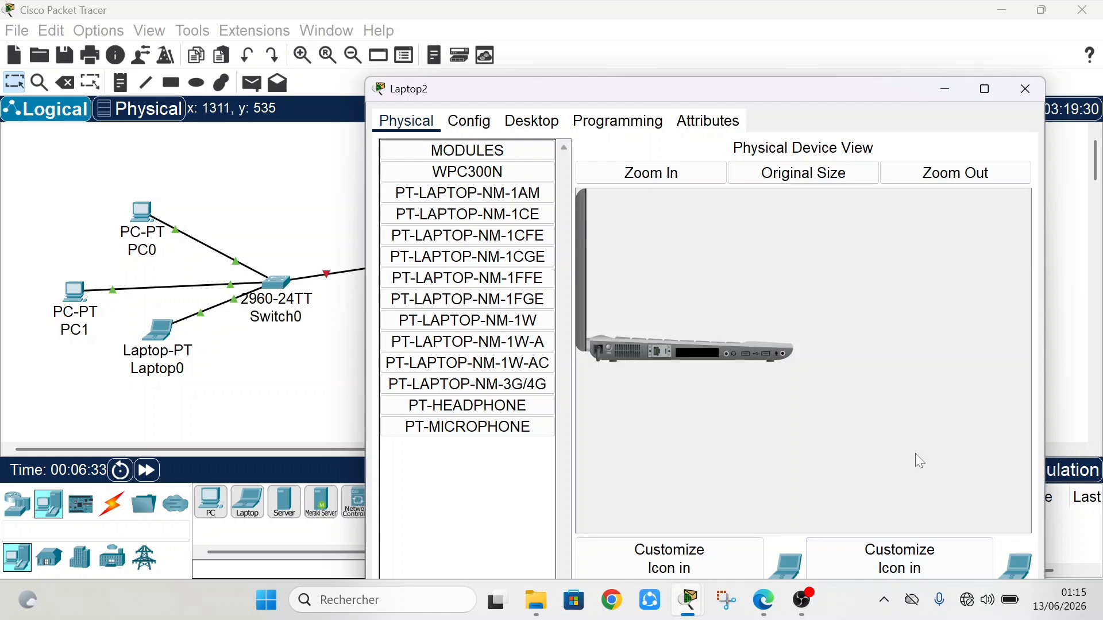
pyautogui.moveTo(799, 89); pyautogui.dragTo(783, 50)
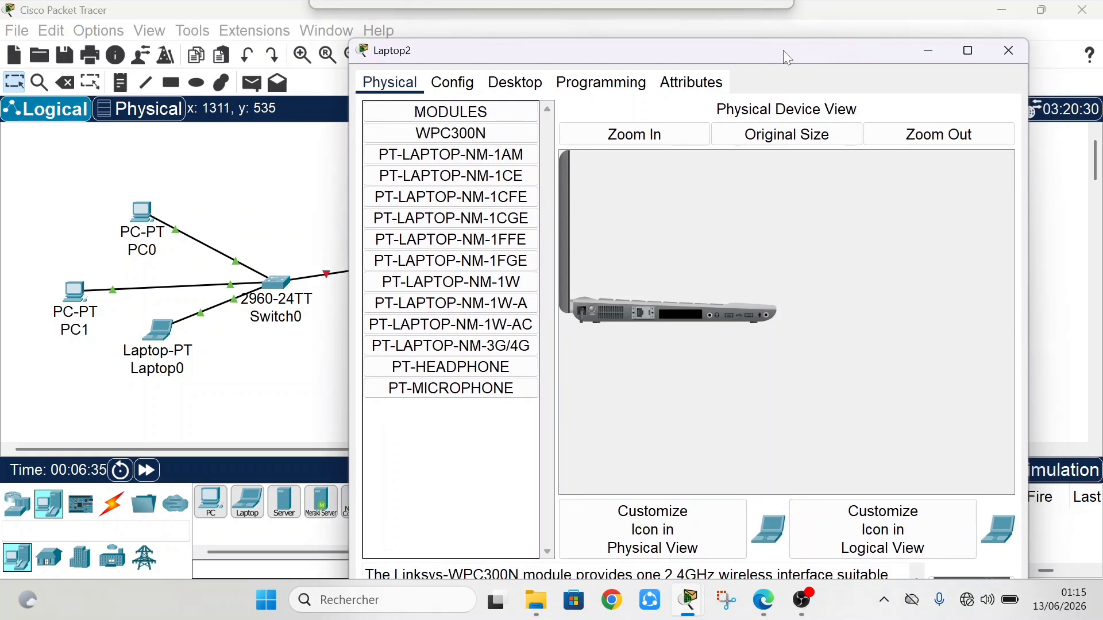
# Step: Install a WPC300N wireless module in Laptop2's empty slot and power the laptop back on
pyautogui.click(458, 134)
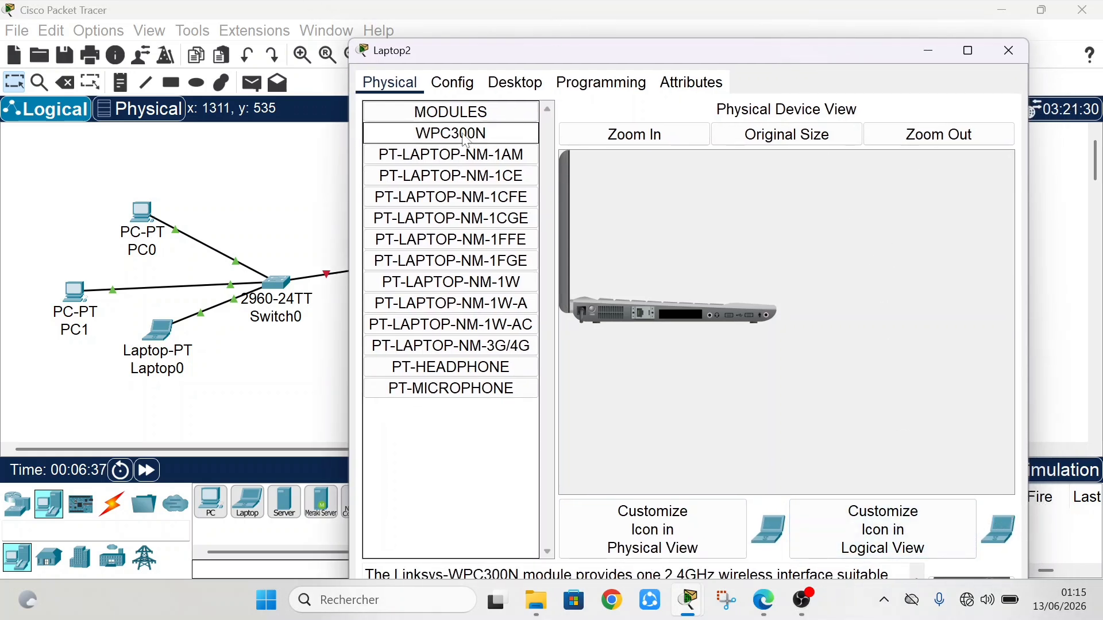
pyautogui.moveTo(724, 53); pyautogui.dragTo(696, 29)
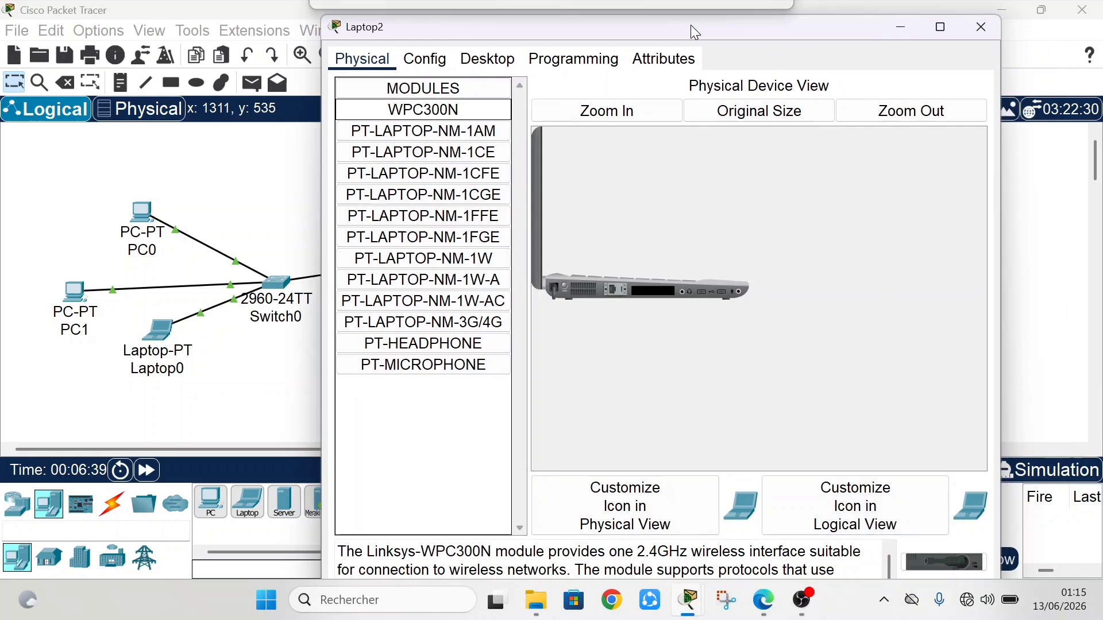
pyautogui.moveTo(921, 556); pyautogui.dragTo(654, 292)
pyautogui.click(565, 287)
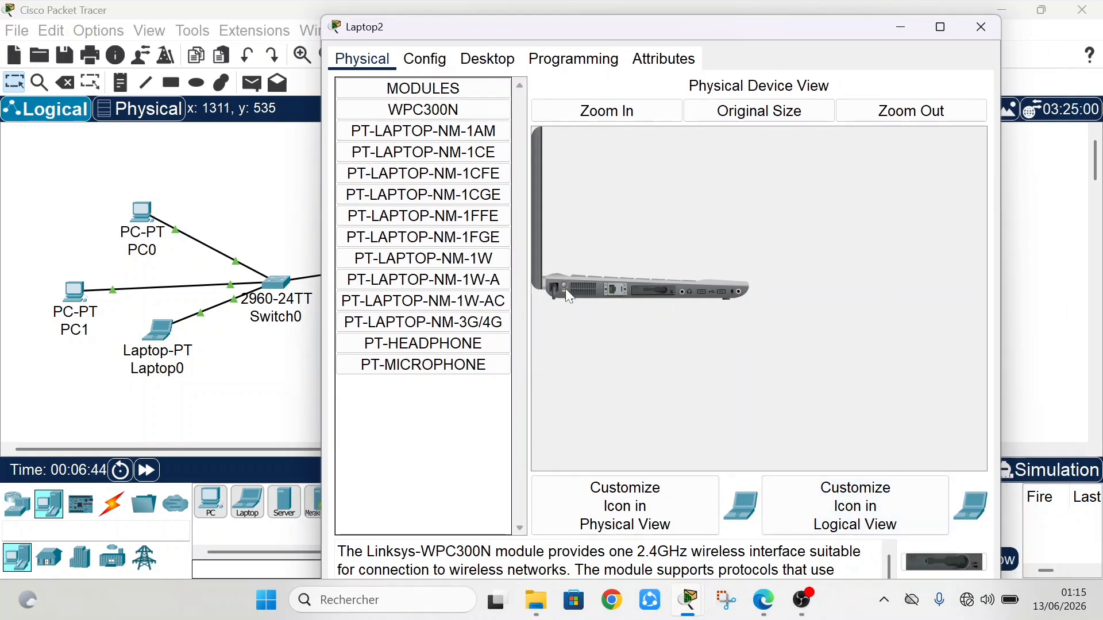
# Step: Check Laptop2's link information in the PC Wireless application, and close the laptop's window
pyautogui.click(489, 59)
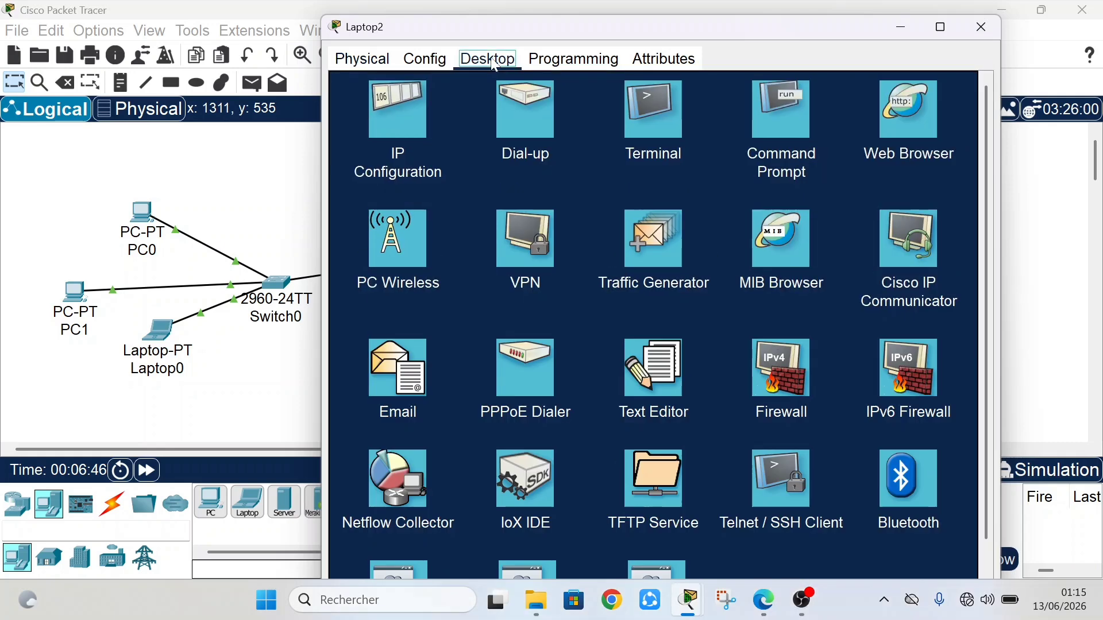
pyautogui.click(402, 246)
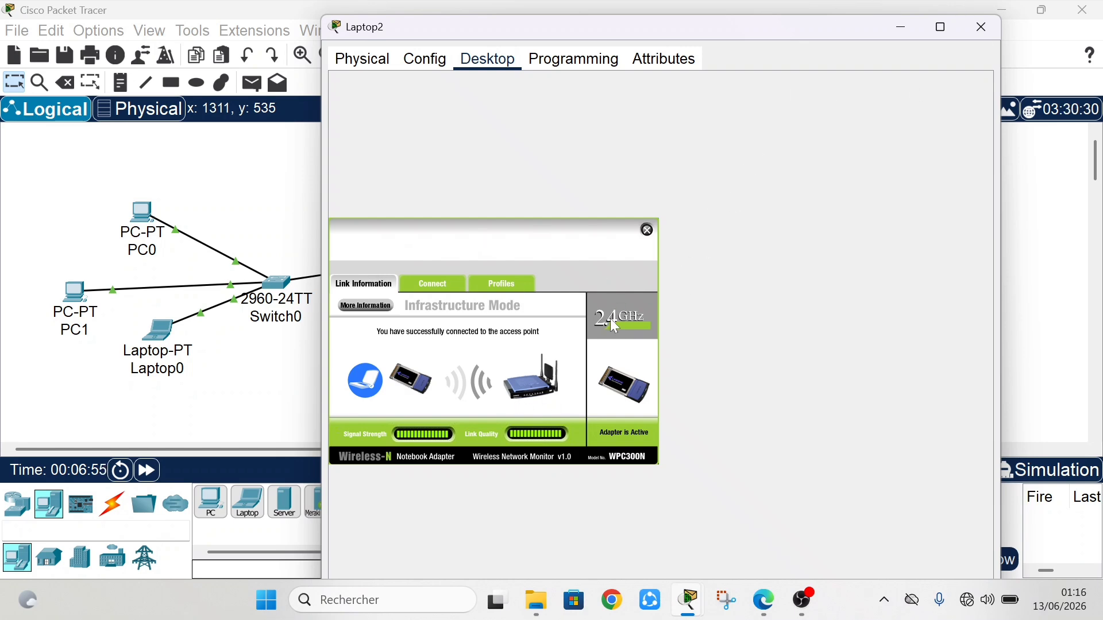
pyautogui.click(982, 27)
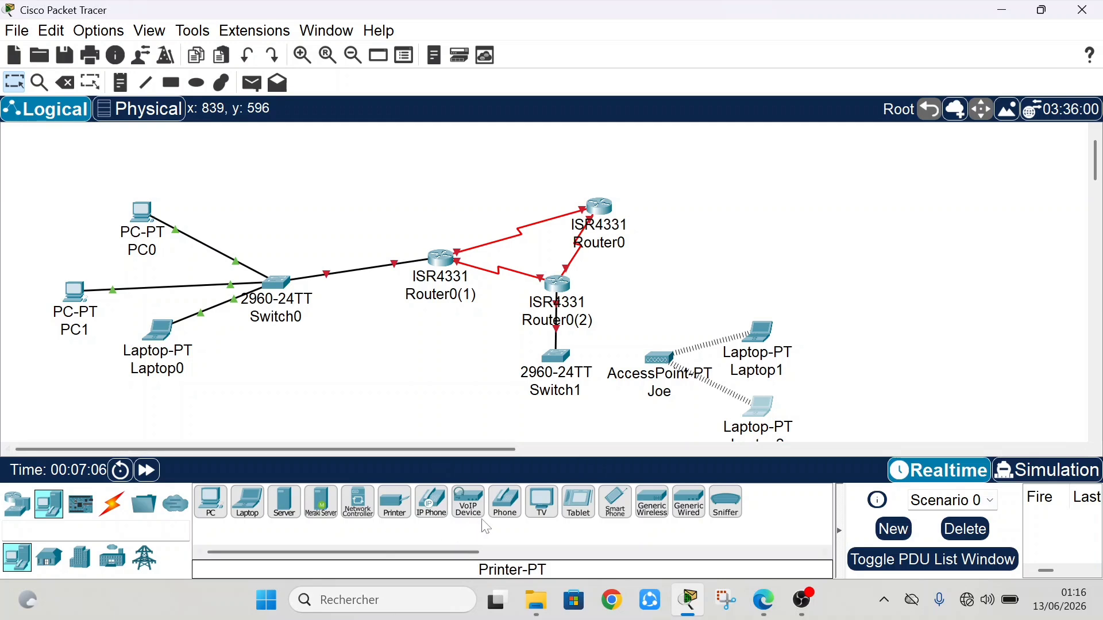
# Step: Add a tablet and a smartphone to the workspace and arrange them below Switch1 and the access point
pyautogui.click(577, 502)
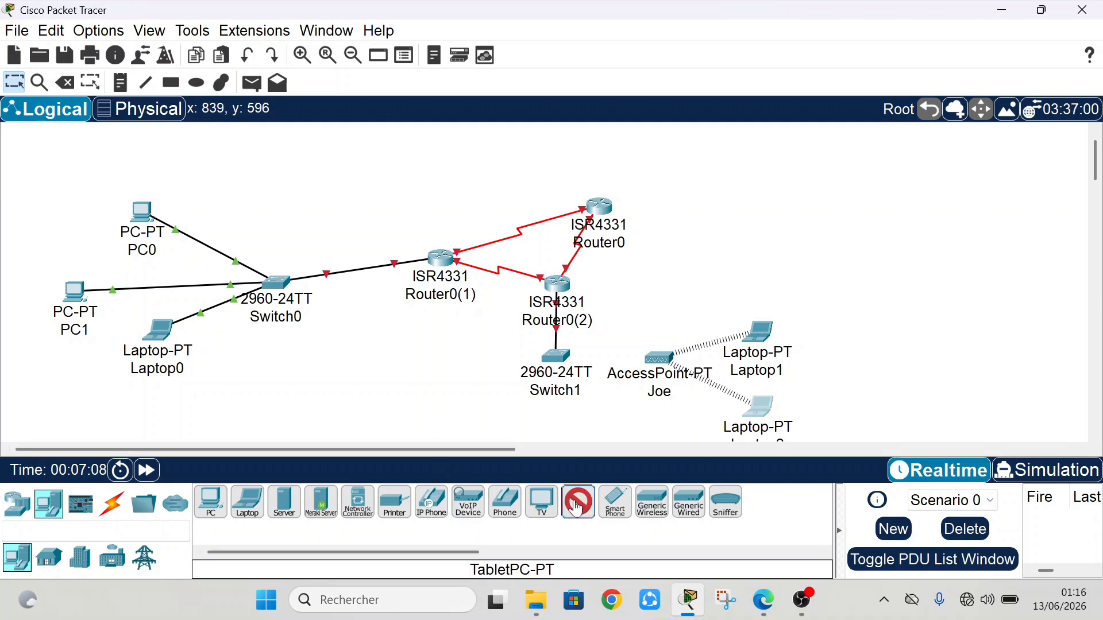
pyautogui.click(485, 383)
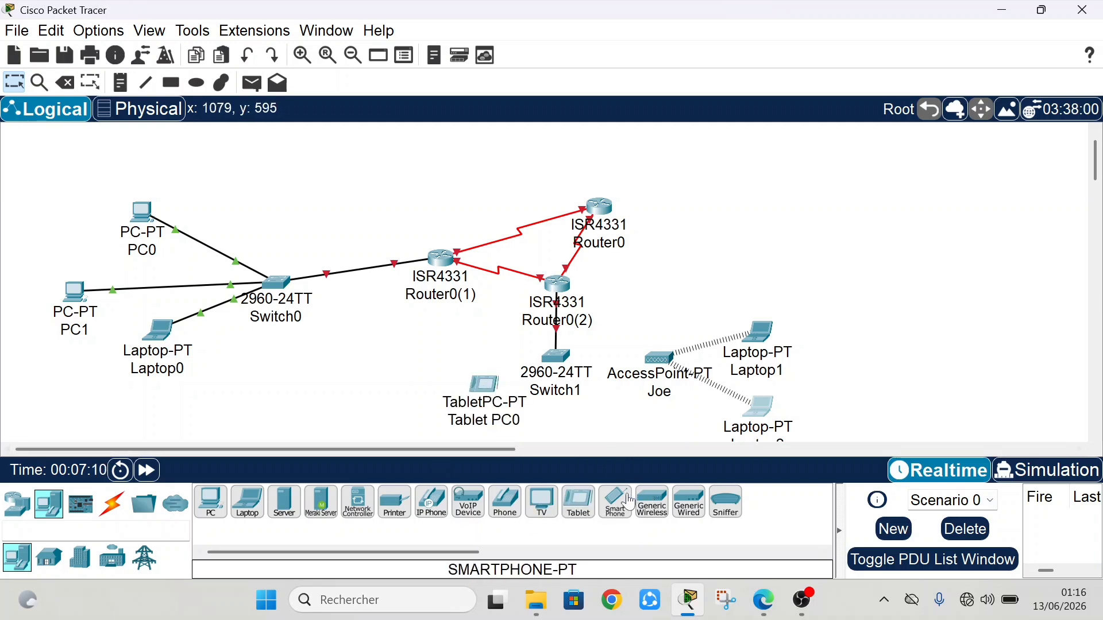
pyautogui.click(623, 513)
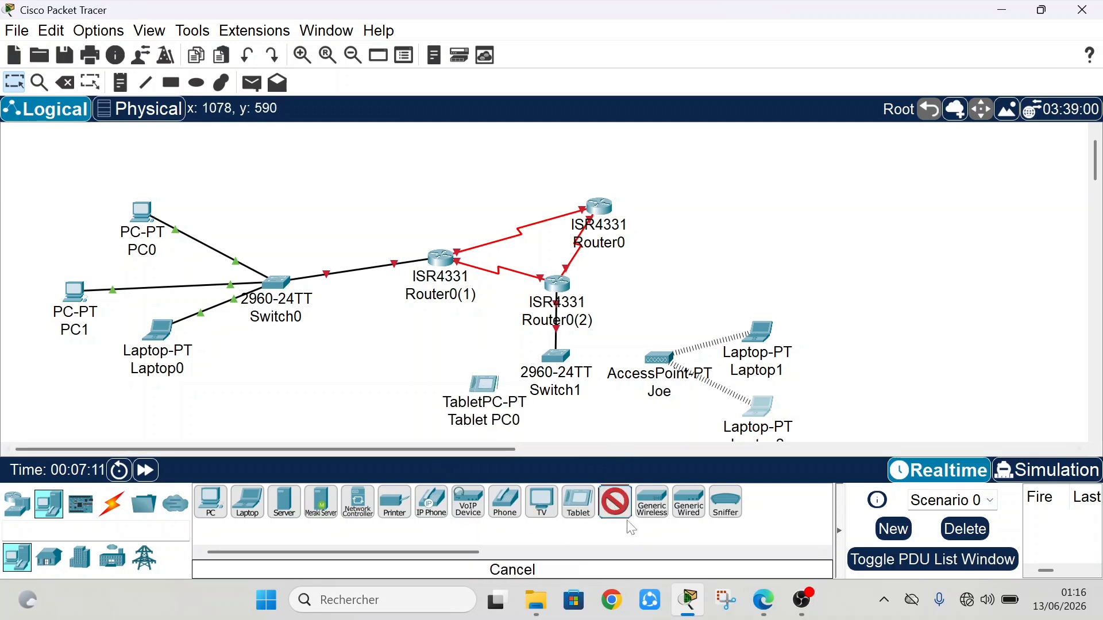
pyautogui.click(592, 420)
pyautogui.moveTo(592, 428); pyautogui.dragTo(614, 430)
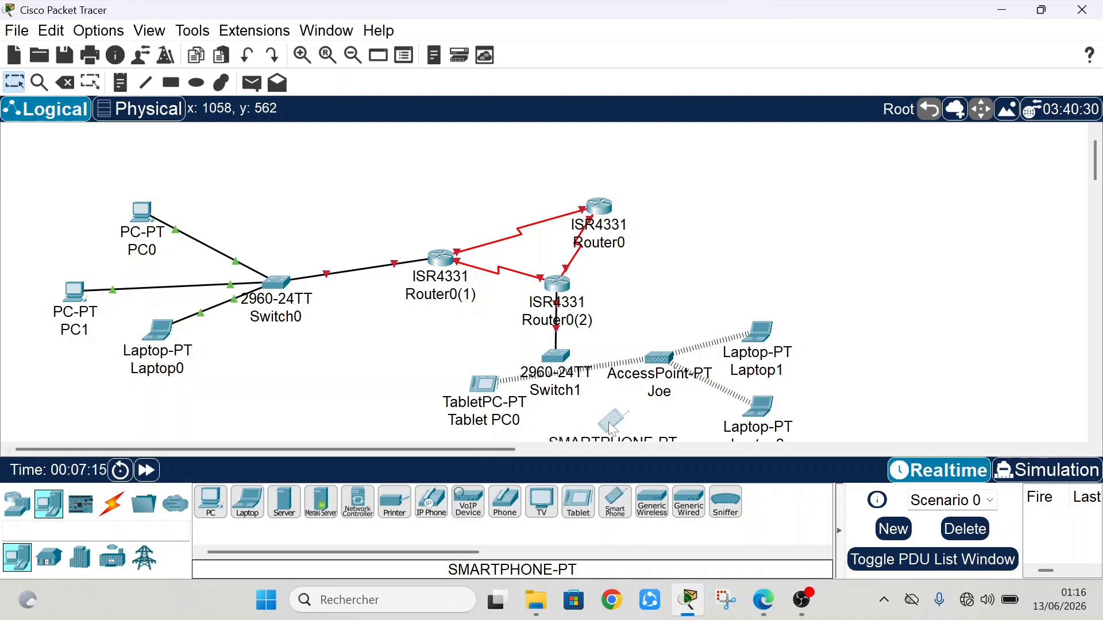
pyautogui.moveTo(483, 378); pyautogui.dragTo(499, 402)
pyautogui.moveTo(609, 423)
pyautogui.mouseDown()
pyautogui.moveTo(623, 427)
pyautogui.moveTo(616, 419)
pyautogui.mouseUp()
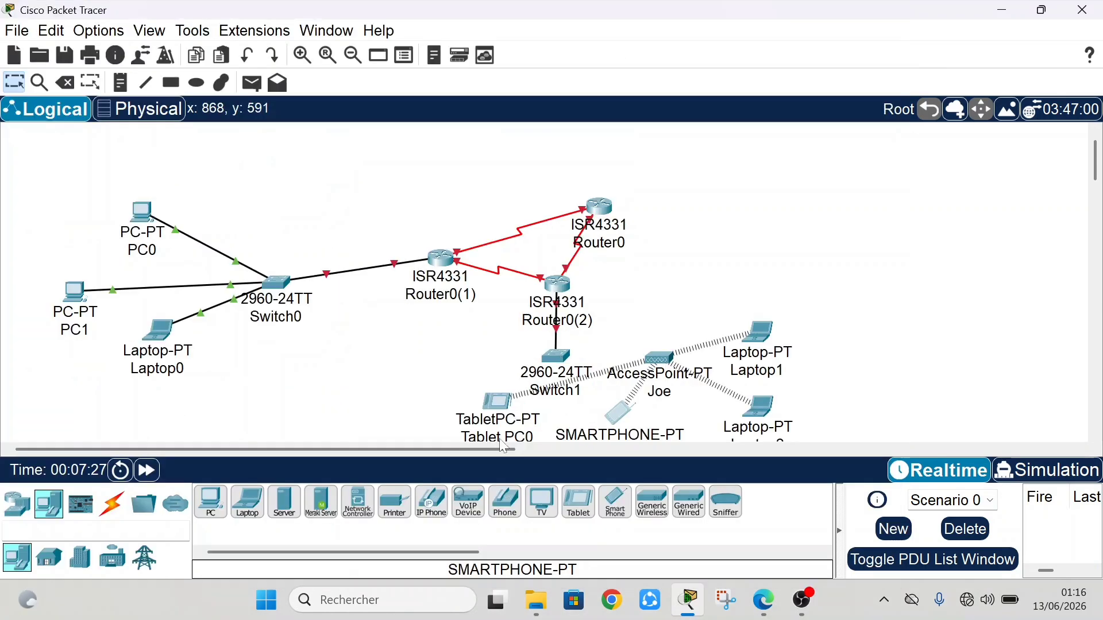
# Step: Connect Switch1's FastEthernet0/2 port to the access point with a copper straight-through cable
pyautogui.click(114, 505)
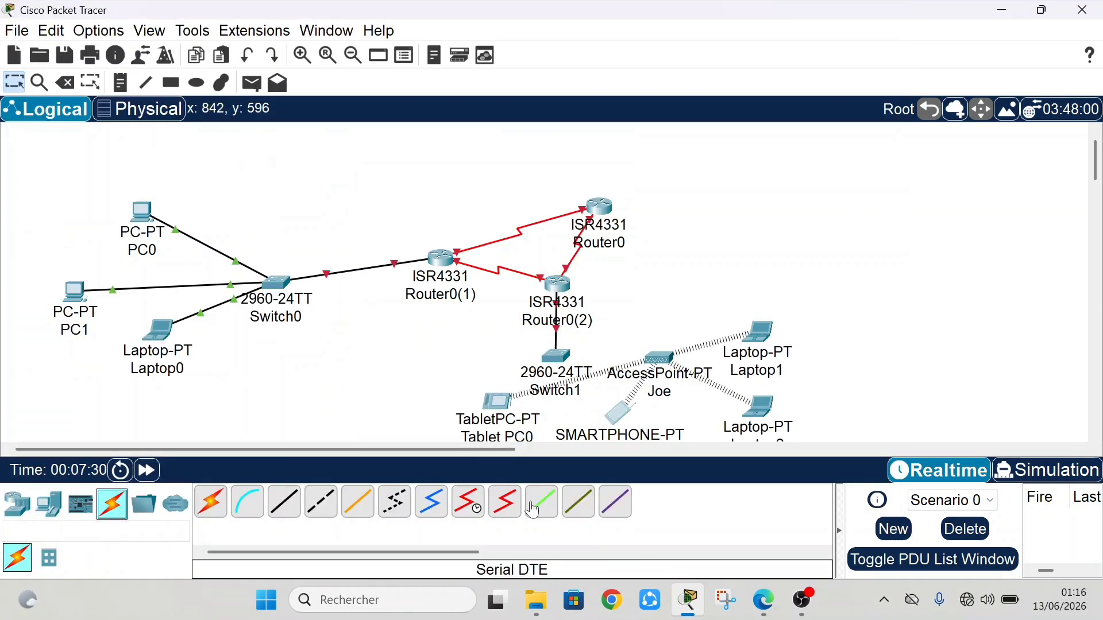
pyautogui.click(285, 503)
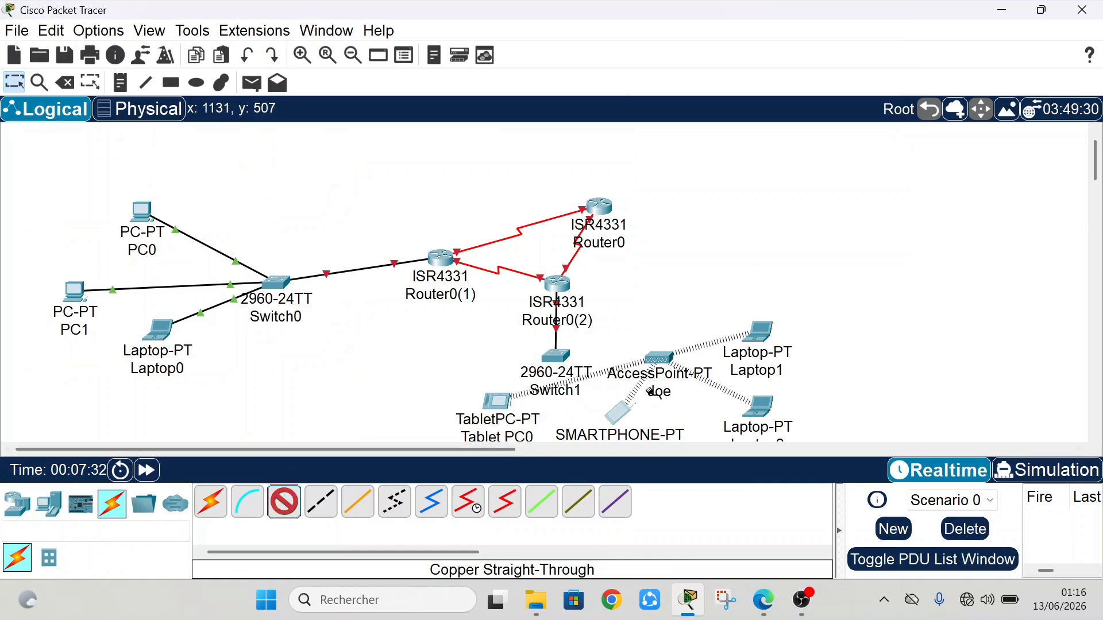
pyautogui.click(557, 358)
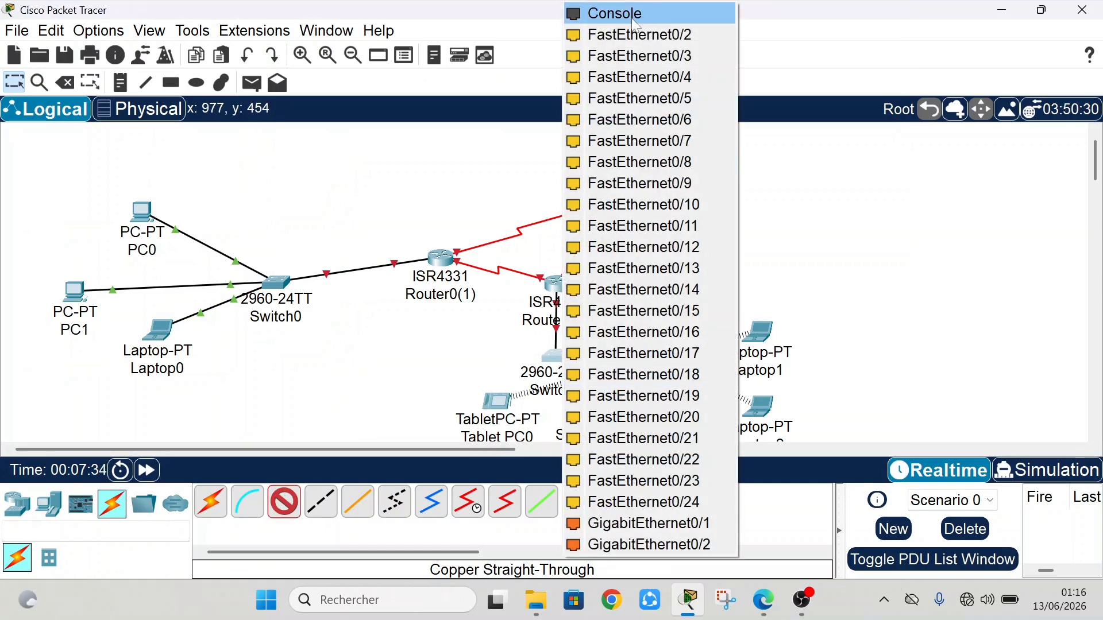
pyautogui.click(638, 35)
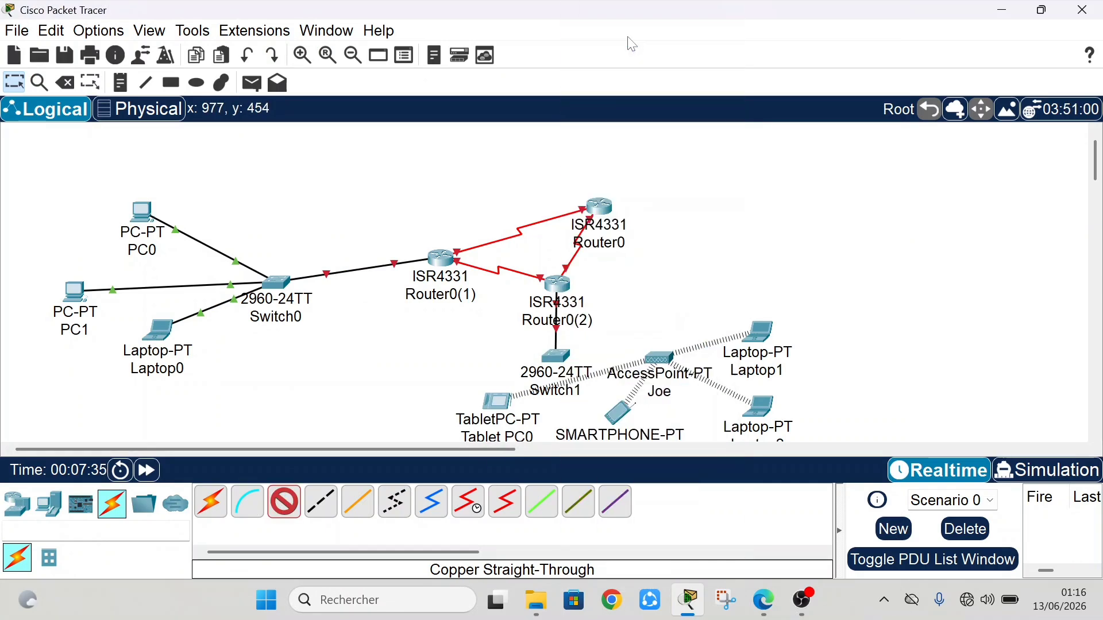
pyautogui.click(659, 359)
pyautogui.click(710, 375)
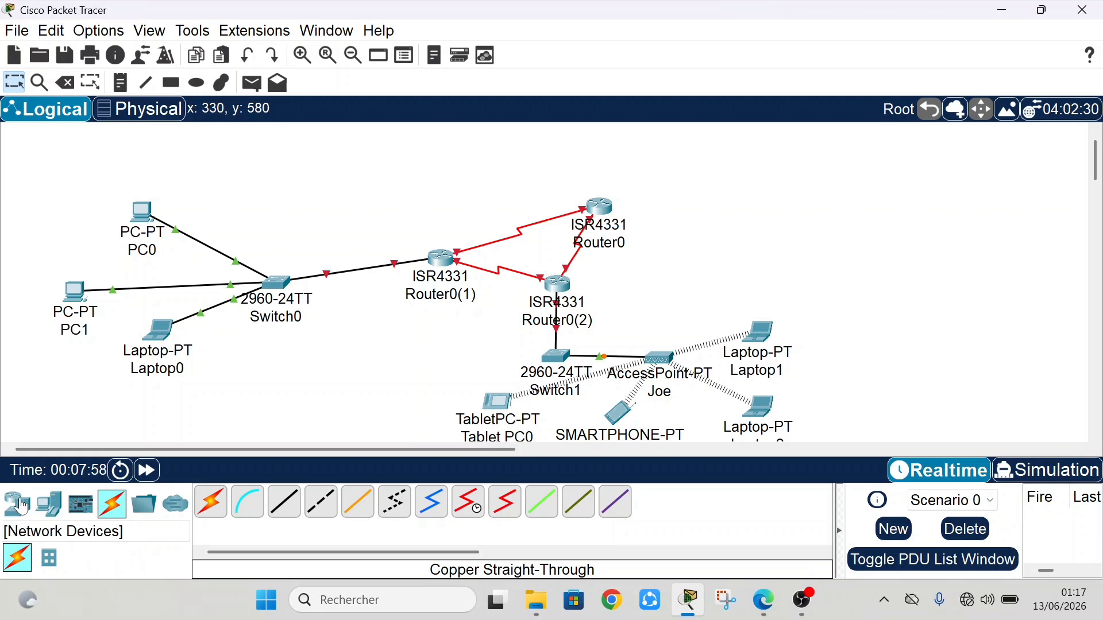
# Step: Add a PT-Cloud device from the WAN emulation devices and place it above and to the right of Router0
pyautogui.click(45, 506)
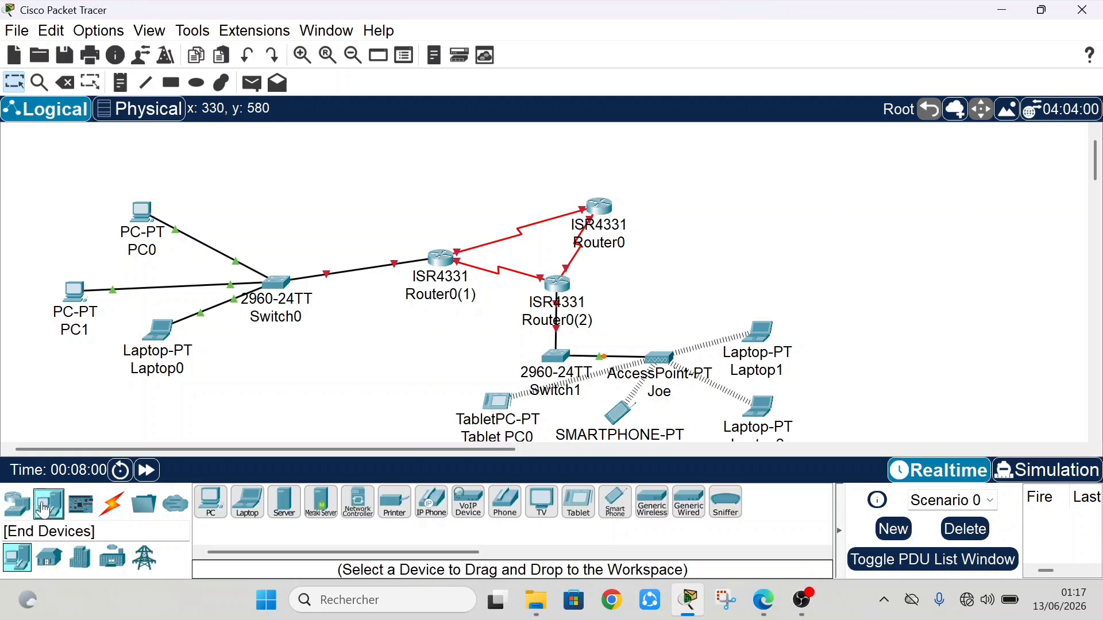
pyautogui.click(183, 505)
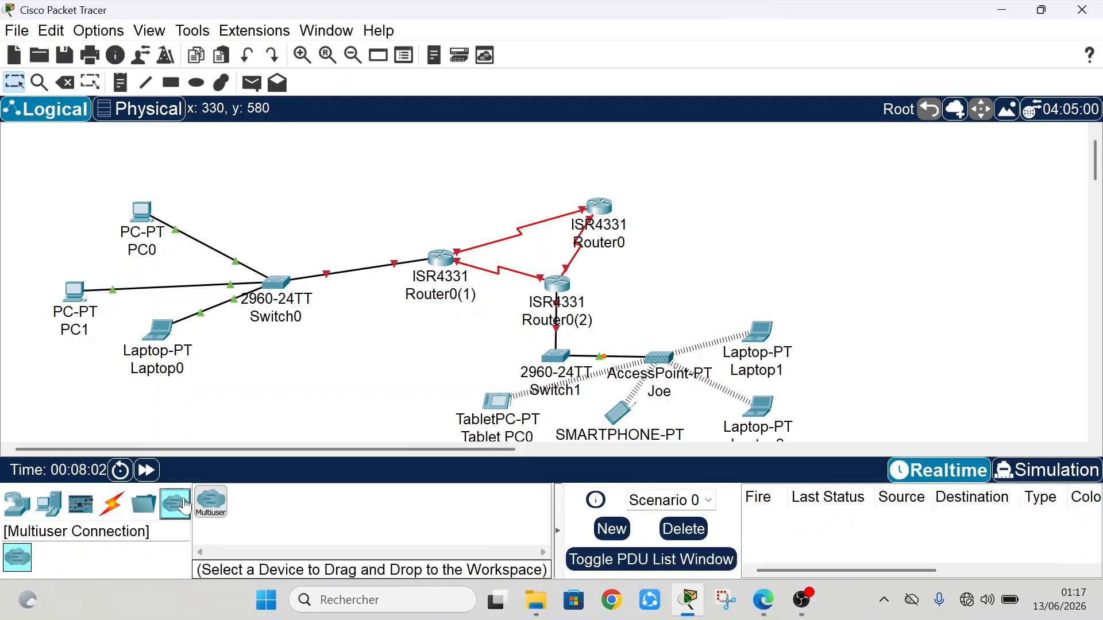
pyautogui.click(20, 504)
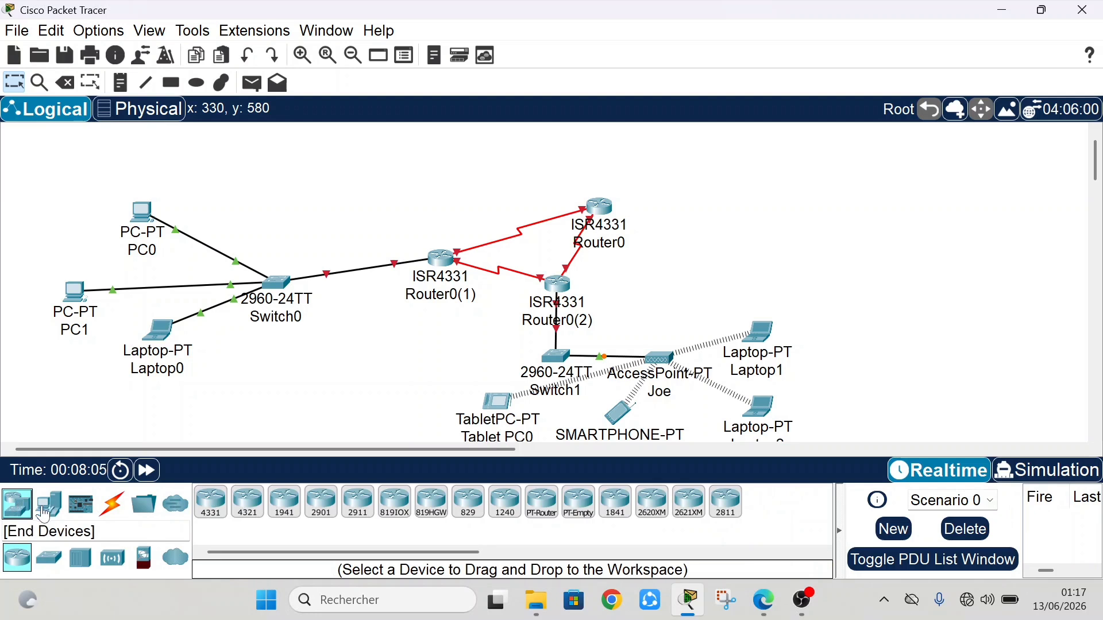
pyautogui.click(175, 566)
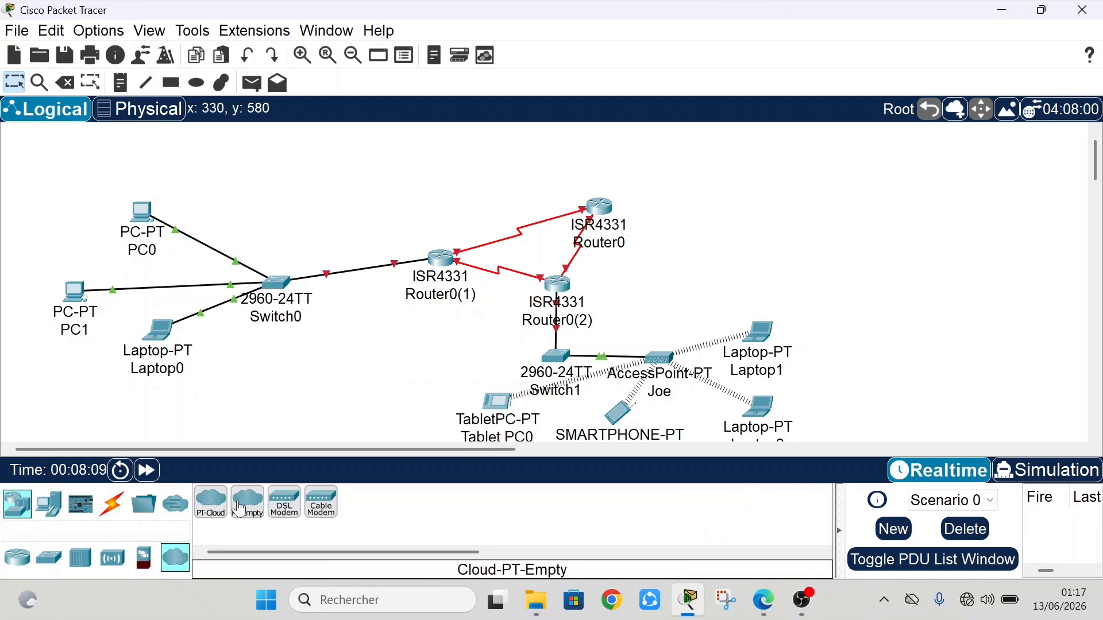
pyautogui.click(210, 503)
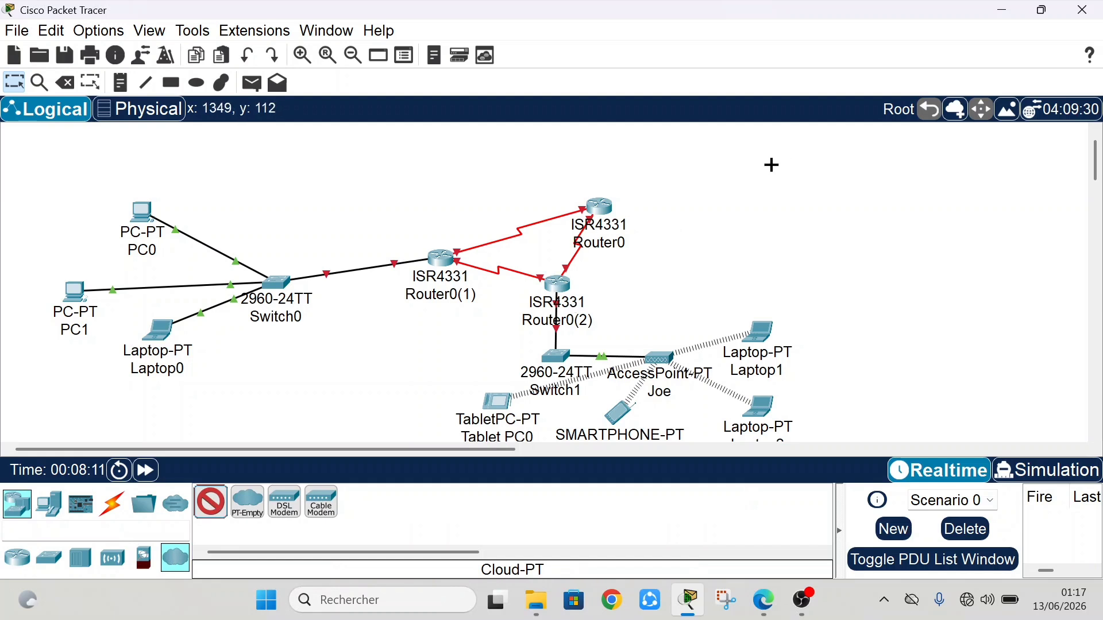
pyautogui.click(751, 172)
pyautogui.moveTo(750, 172); pyautogui.dragTo(783, 150)
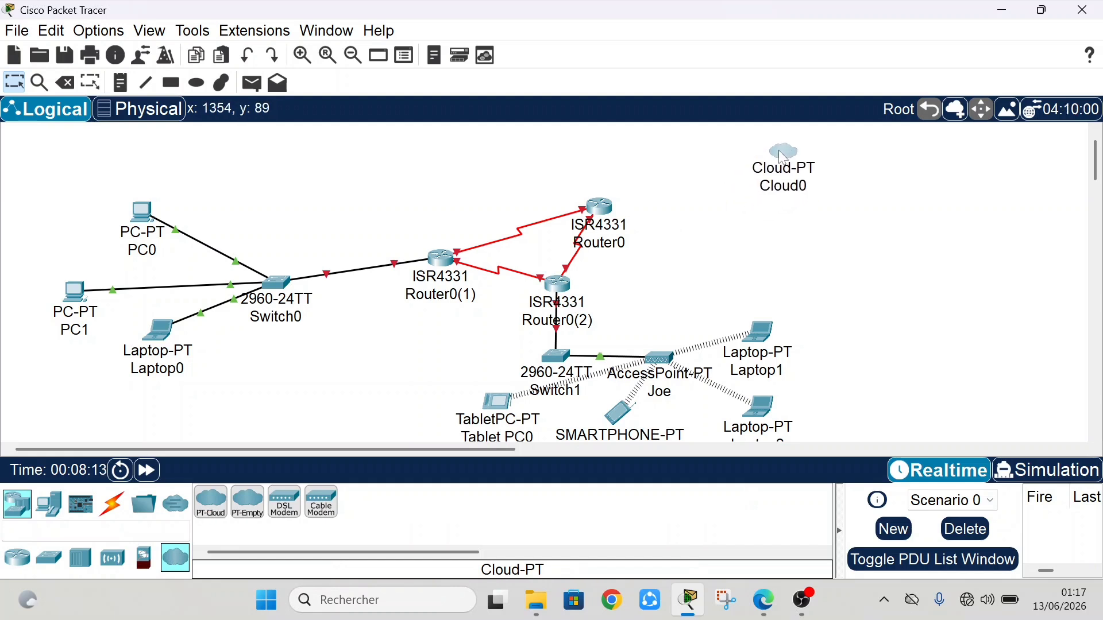
# Step: Rename the cloud device as Internet
pyautogui.click(787, 194)
pyautogui.press('BackSpace')
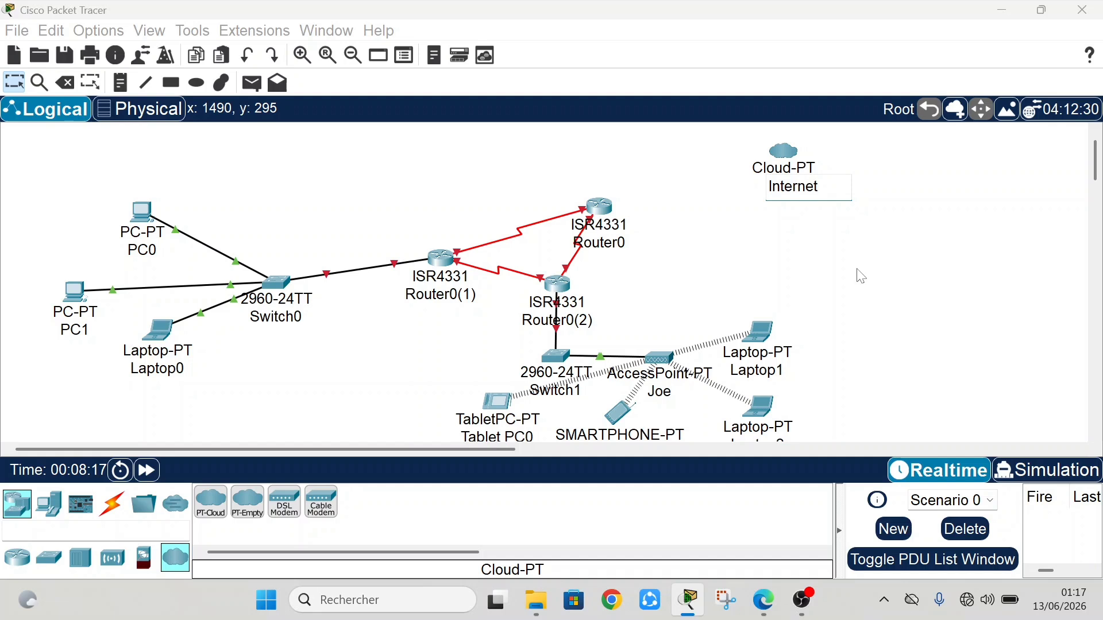
pyautogui.write('Internet')
pyautogui.press('Return')
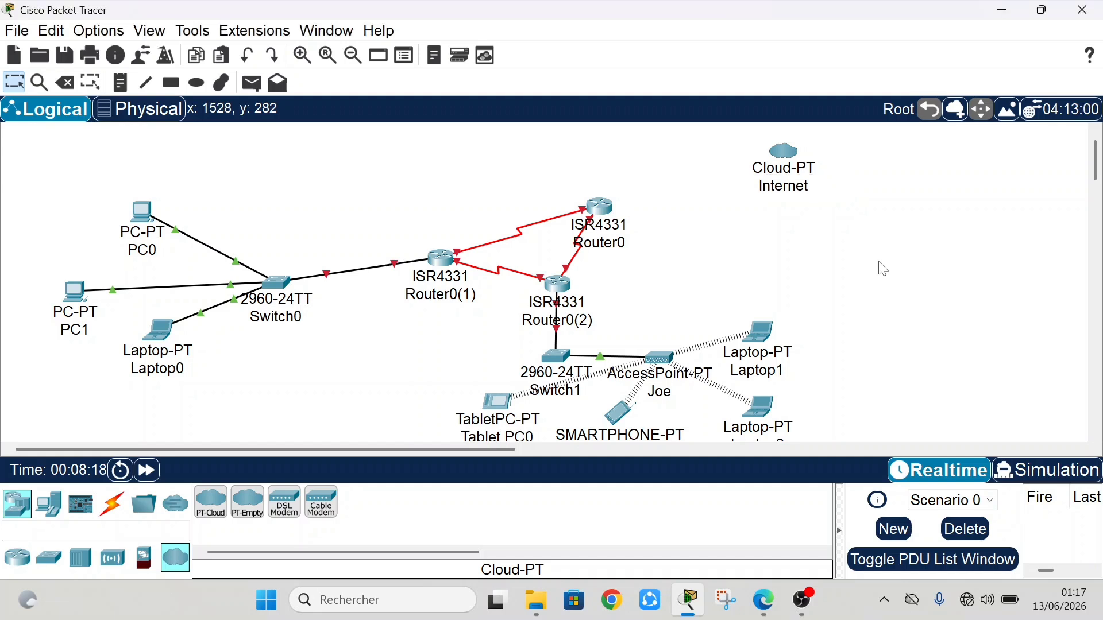
# Step: Link Router0 to the Internet cloud using the automatically chosen connection type
pyautogui.click(113, 506)
pyautogui.click(210, 503)
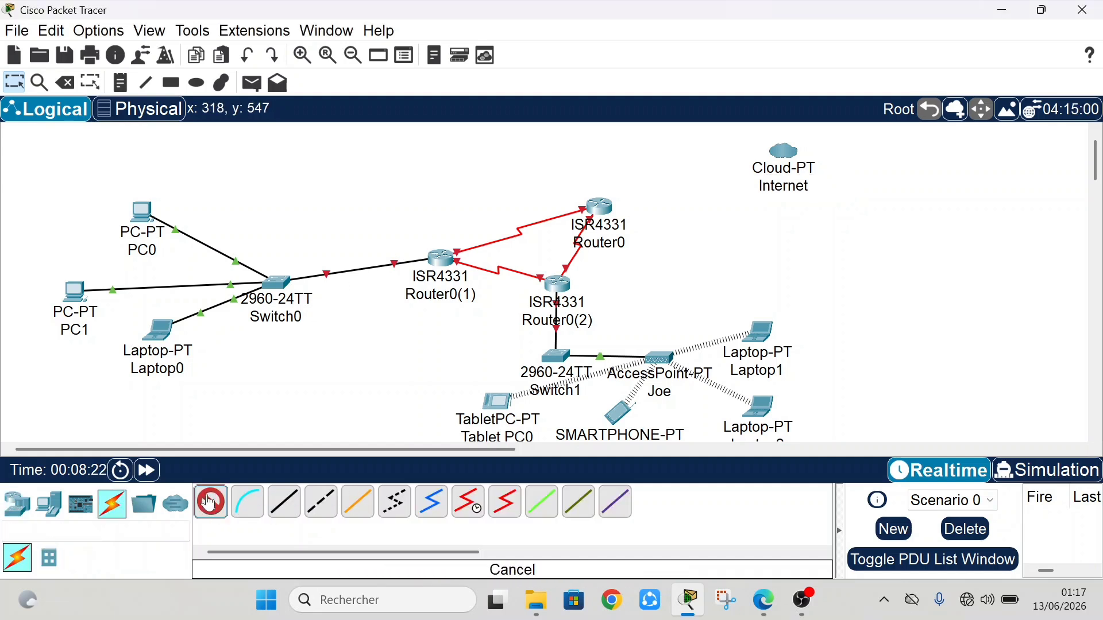
pyautogui.click(602, 208)
pyautogui.click(774, 154)
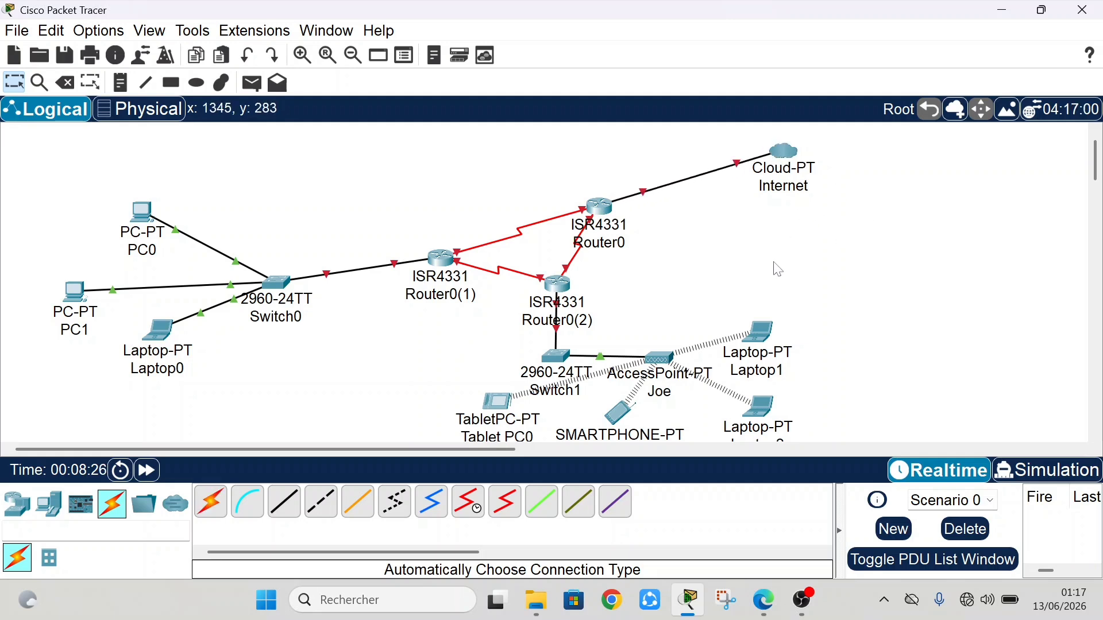
pyautogui.scroll(-1, 778, 270)
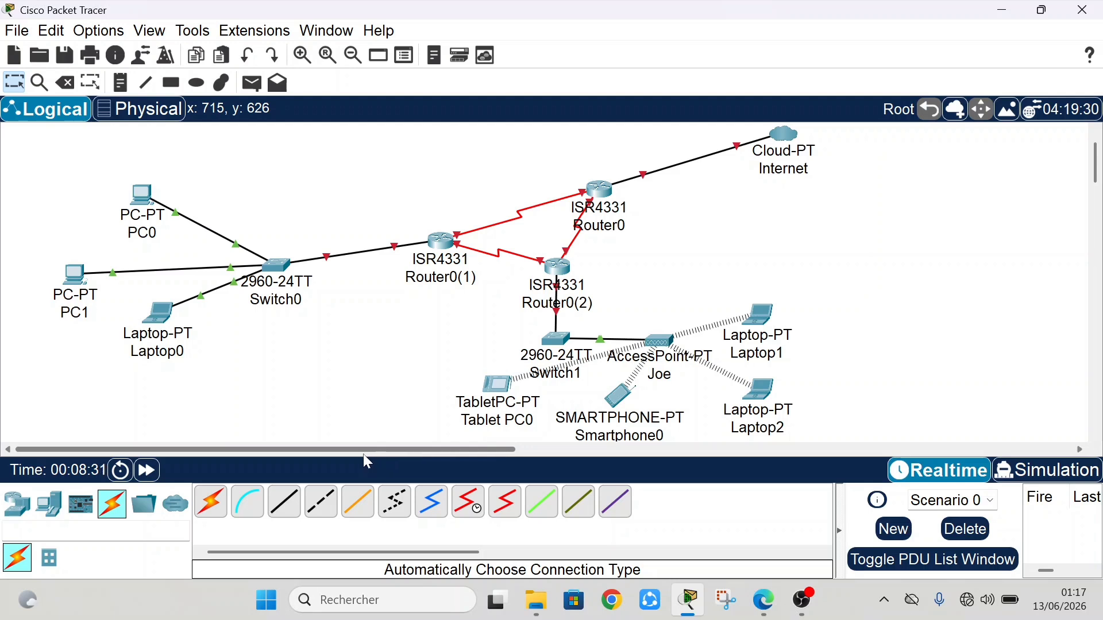
pyautogui.moveTo(847, 140); pyautogui.dragTo(53, 422)
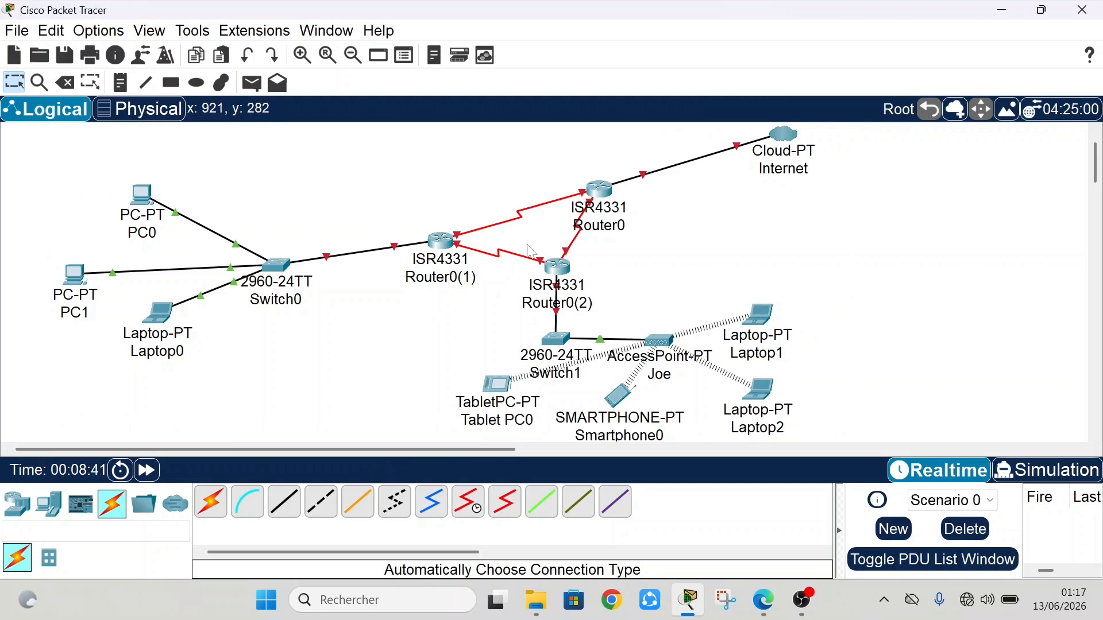
pyautogui.moveTo(57, 169); pyautogui.dragTo(292, 363)
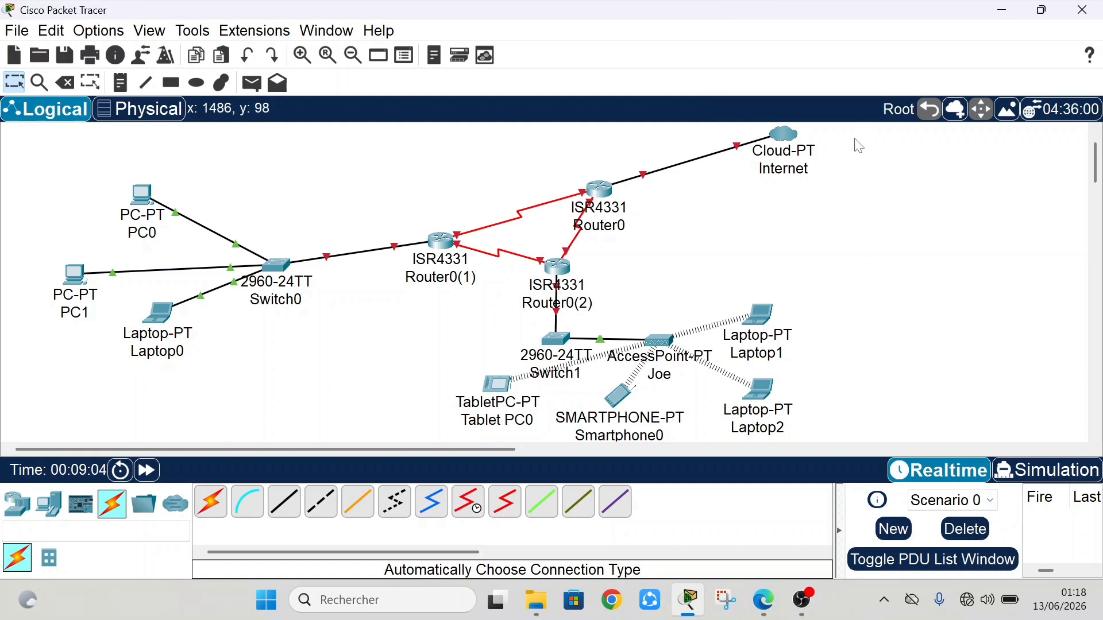
pyautogui.moveTo(855, 138); pyautogui.dragTo(51, 435)
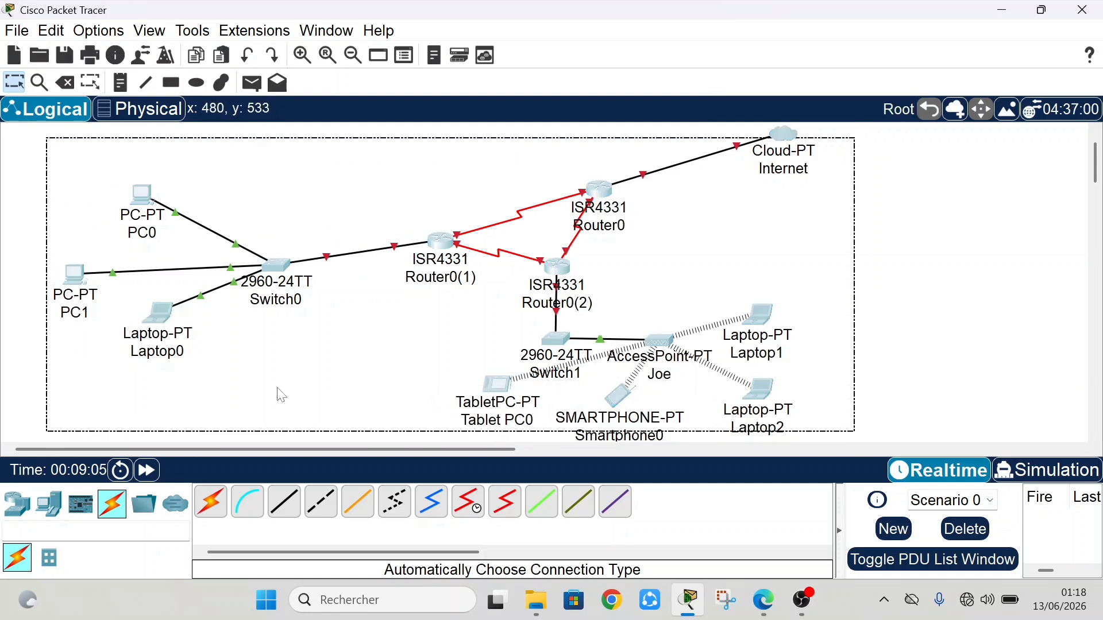
pyautogui.click(320, 341)
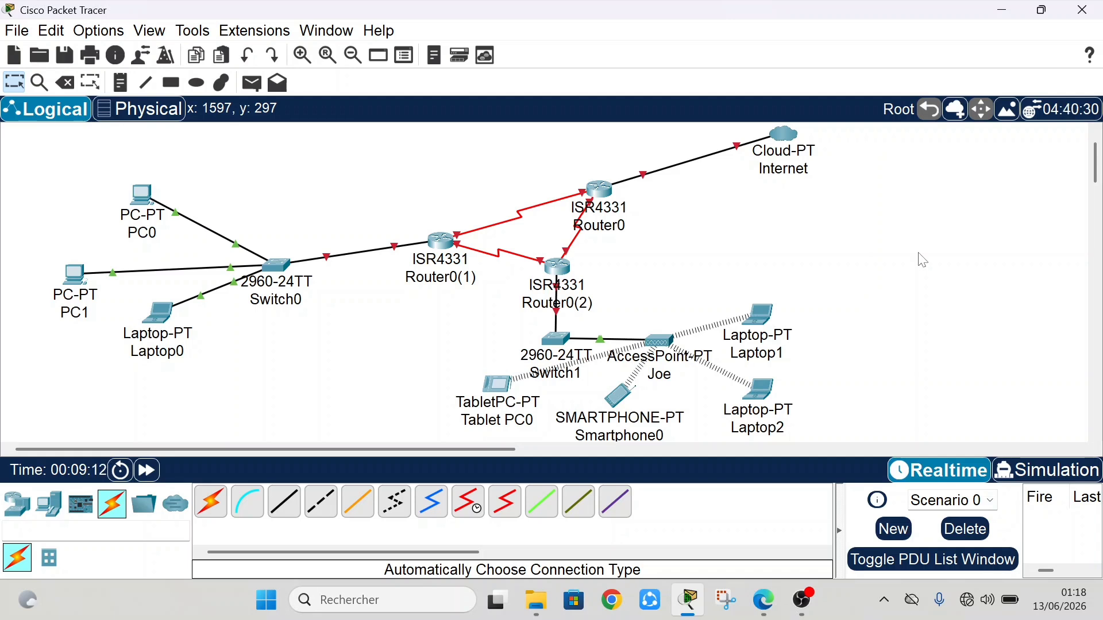
# Step: Move the tablet and the smartphone to the right so they sit closer beneath the access point
pyautogui.moveTo(501, 385); pyautogui.dragTo(546, 404)
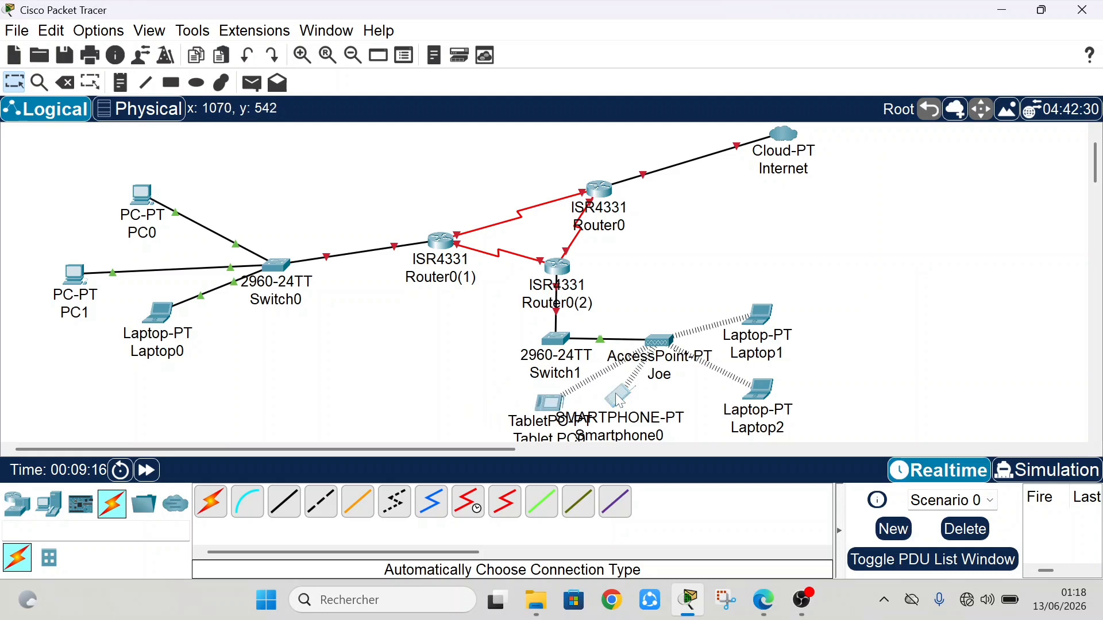
pyautogui.moveTo(615, 393); pyautogui.dragTo(642, 397)
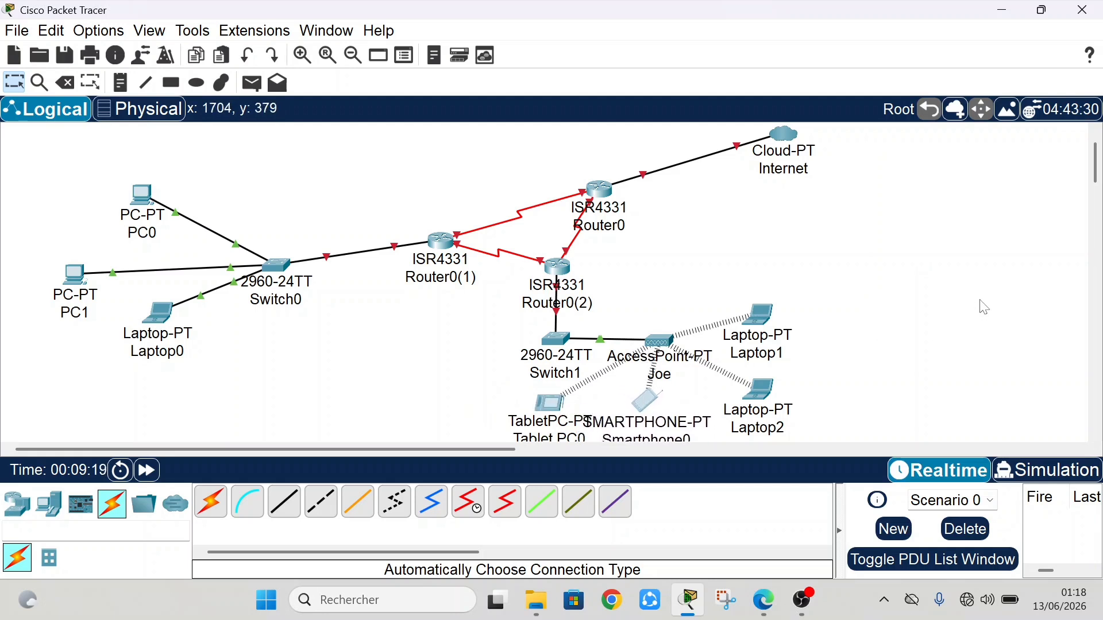